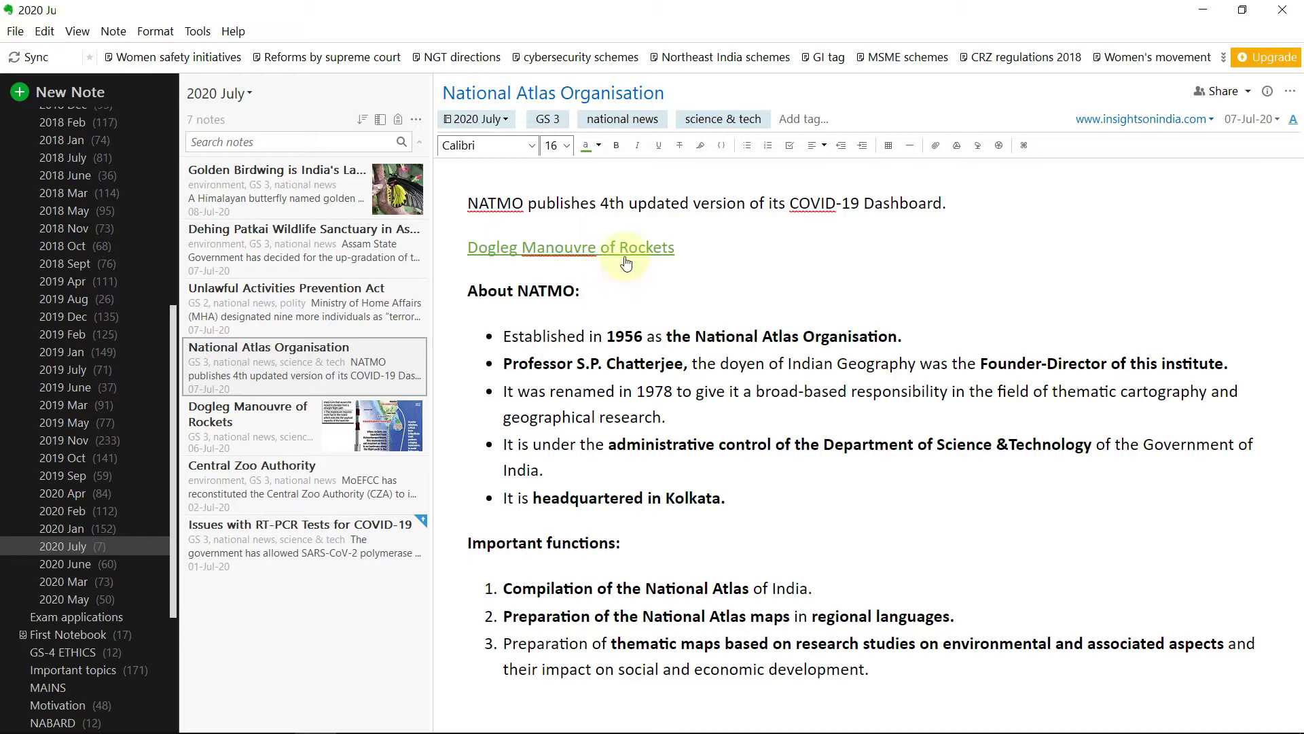
Follow the "Dogleg Manouvre of Rockets" link inside the National Atlas Organisation note.
left_click(618, 248)
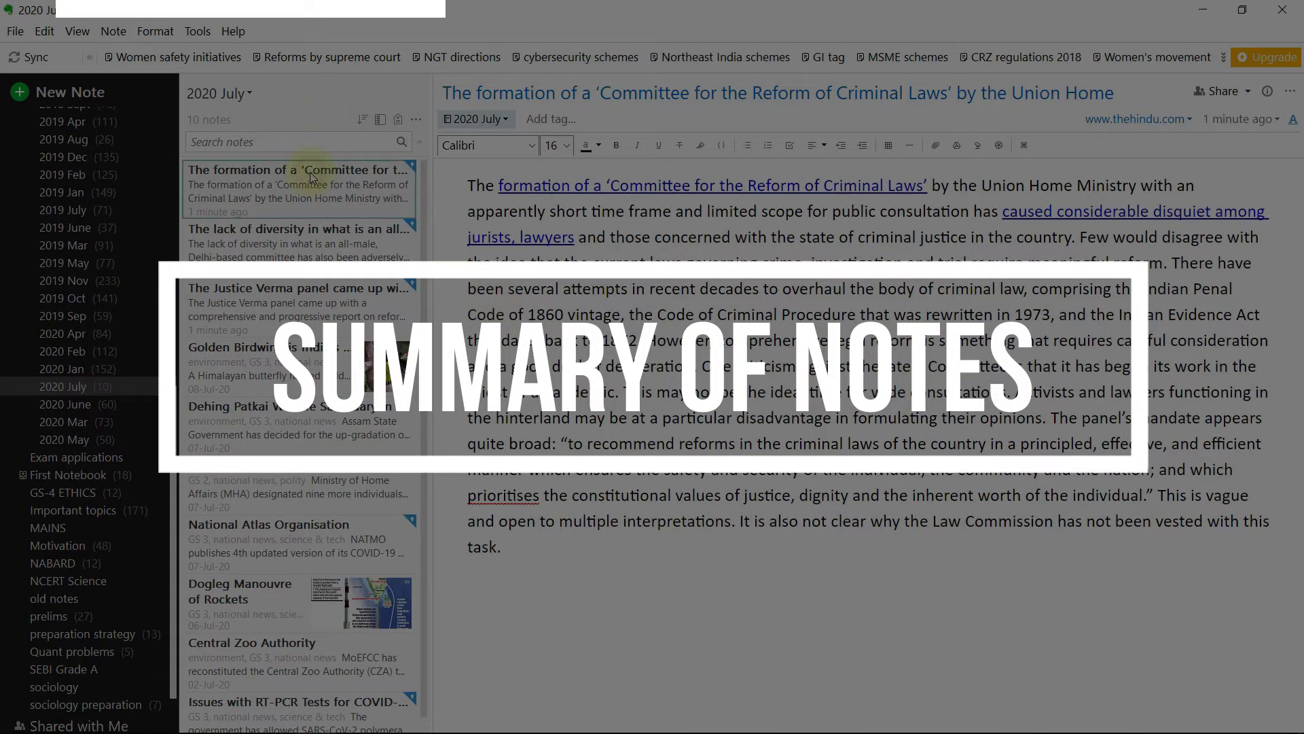
Create a table of contents note from the three newest 2020 July notes on criminal law reform and open it.
left_click(323, 234)
left_click(343, 292)
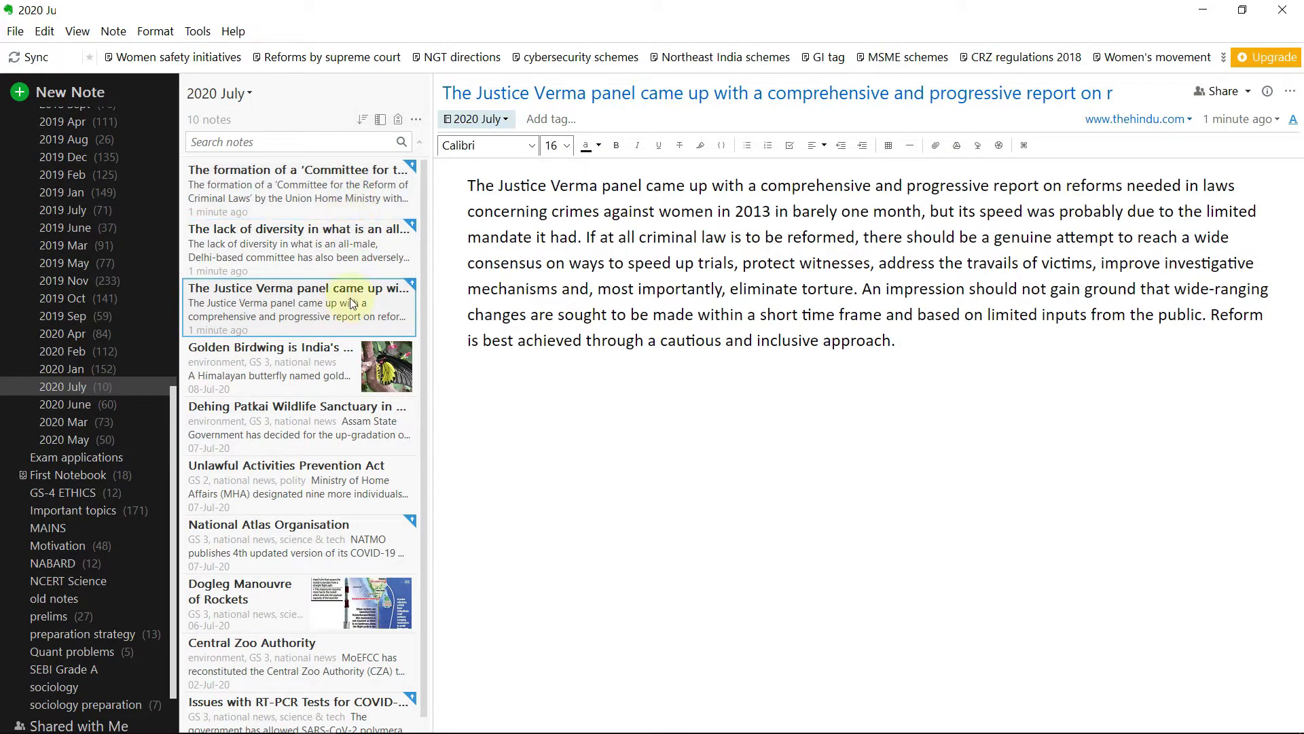
left_click(353, 197)
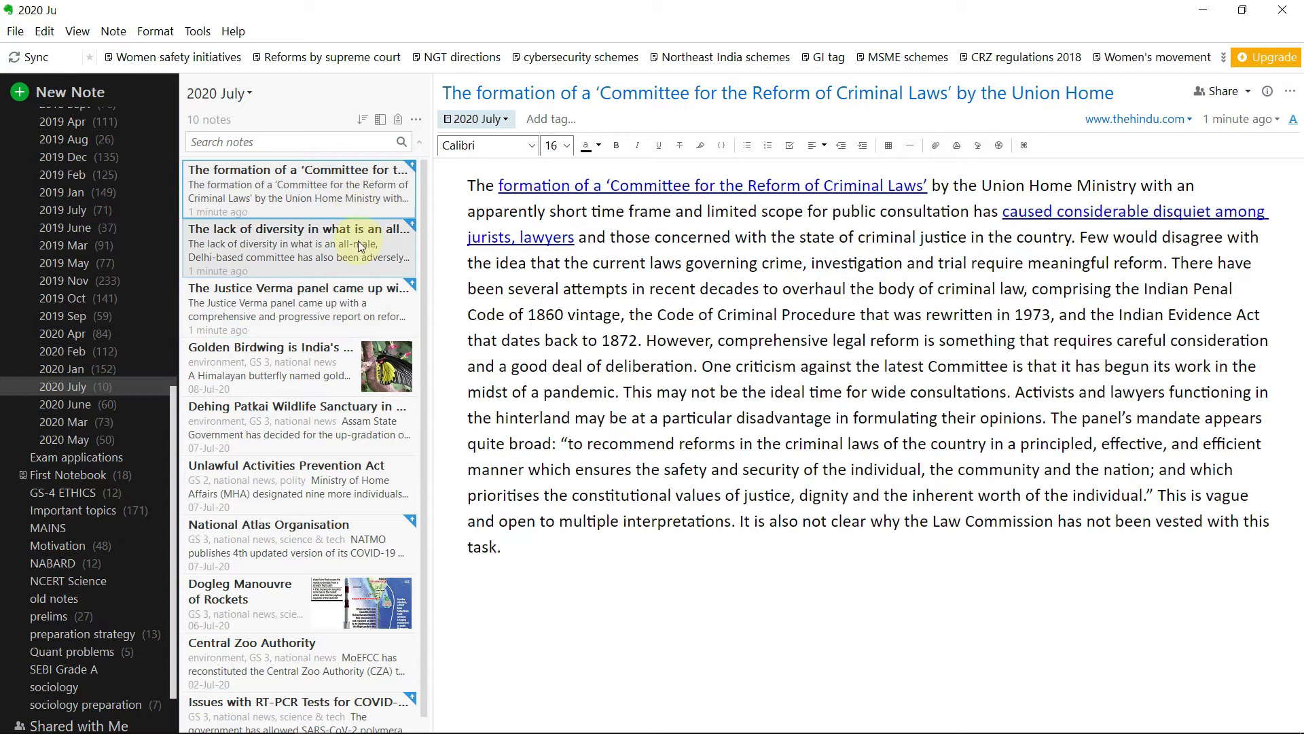
left_click(357, 240, "ctrl")
left_click(356, 291, "ctrl")
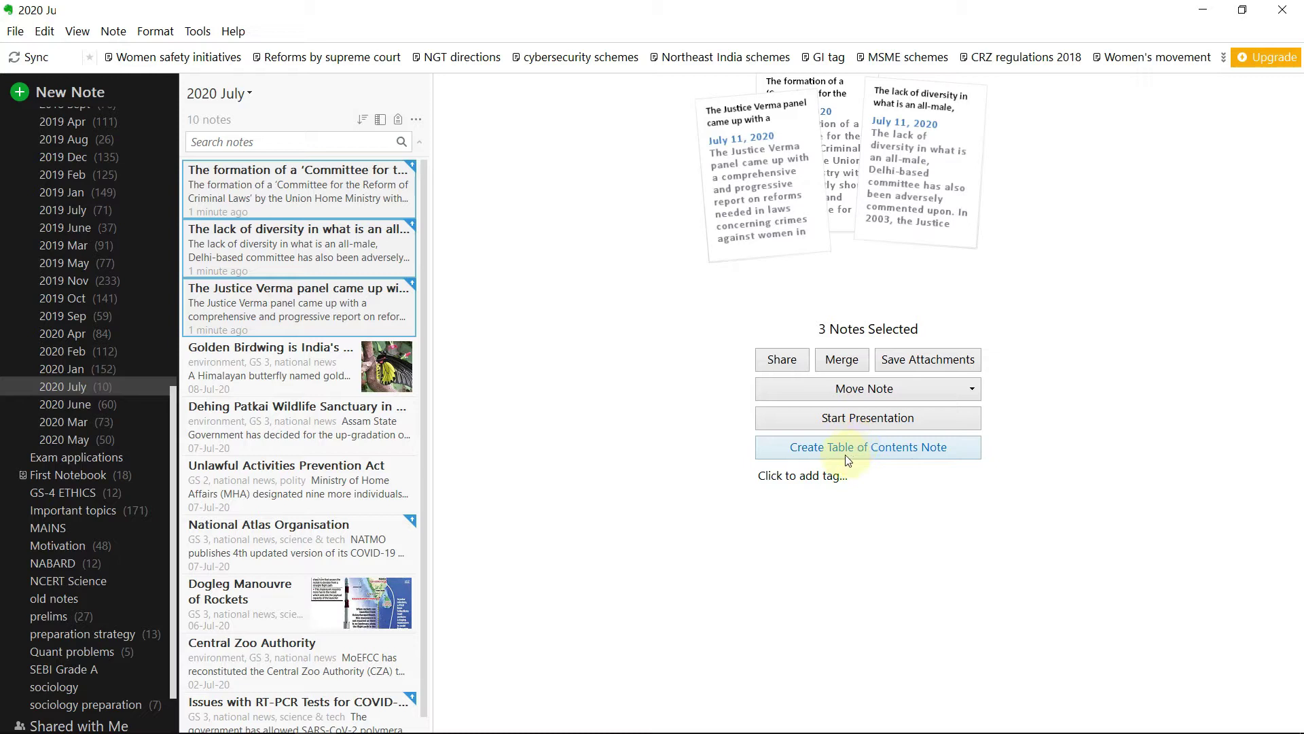
left_click(882, 448)
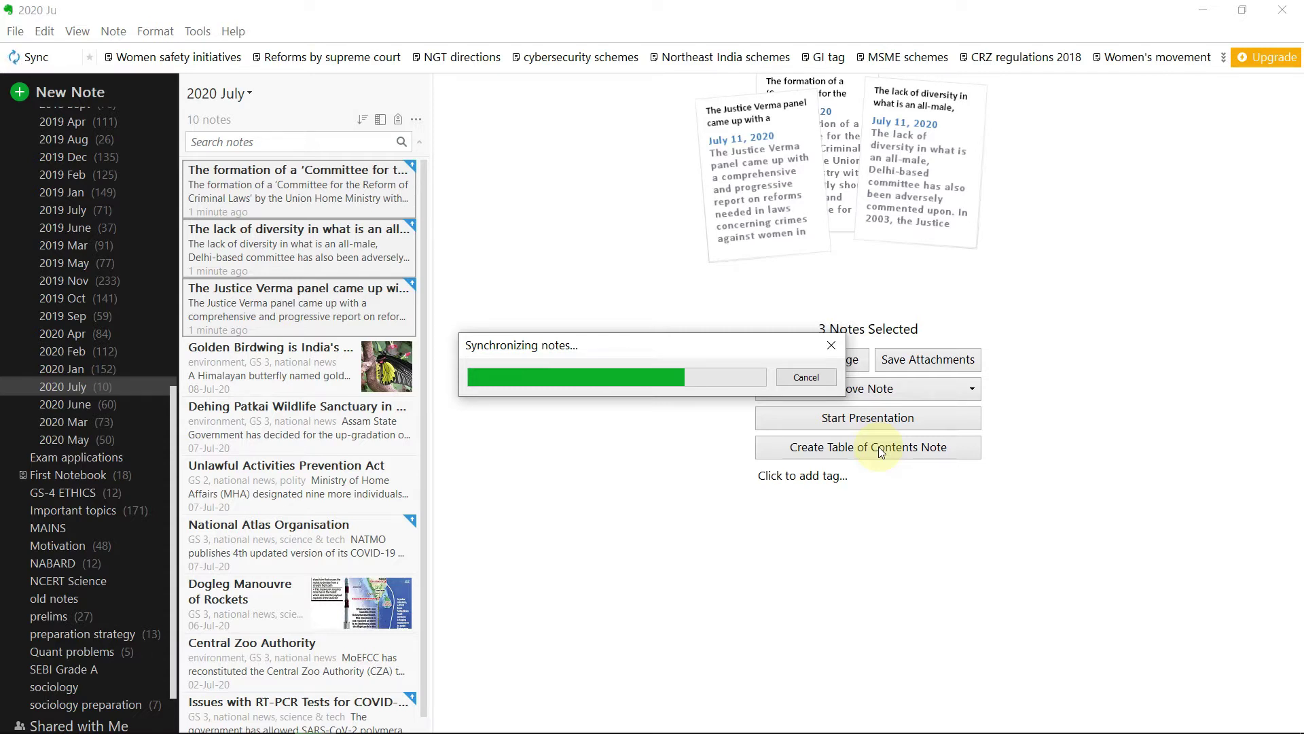
left_click(388, 191)
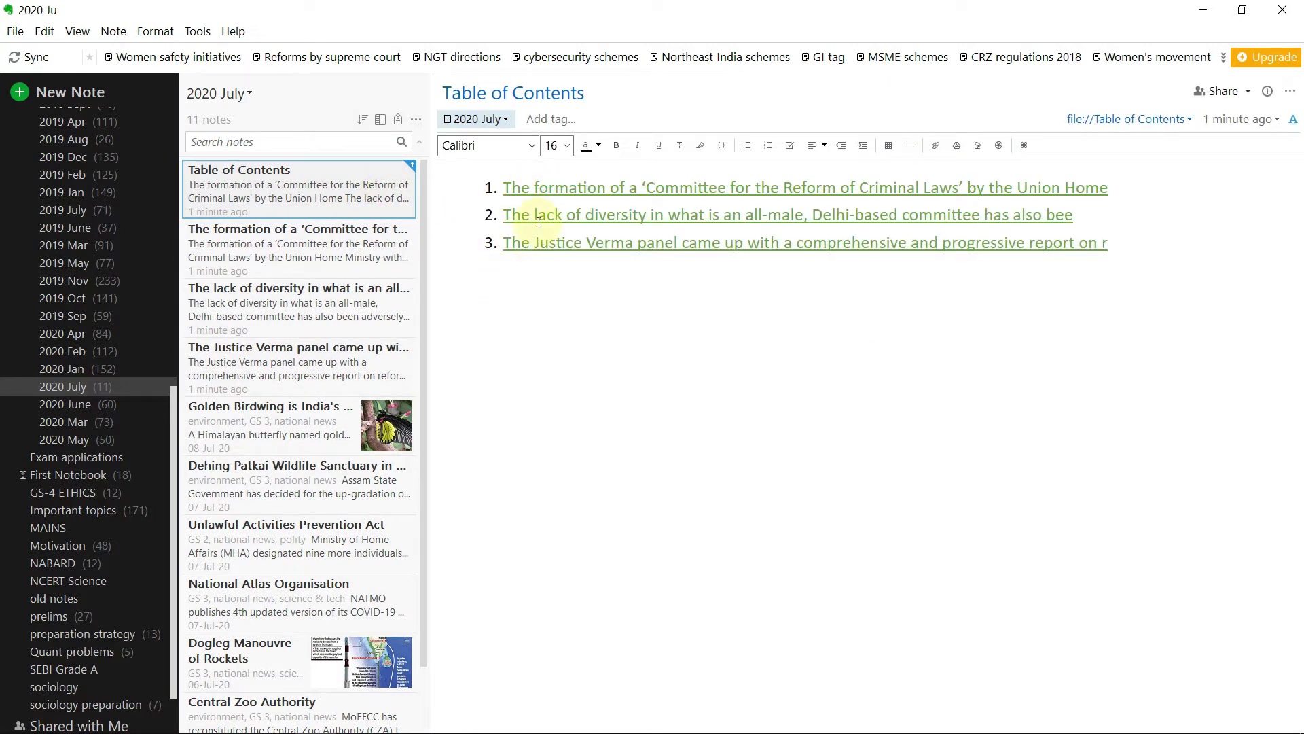
Check the three links in the Table of Contents note by following each one and returning to it.
left_click(543, 193)
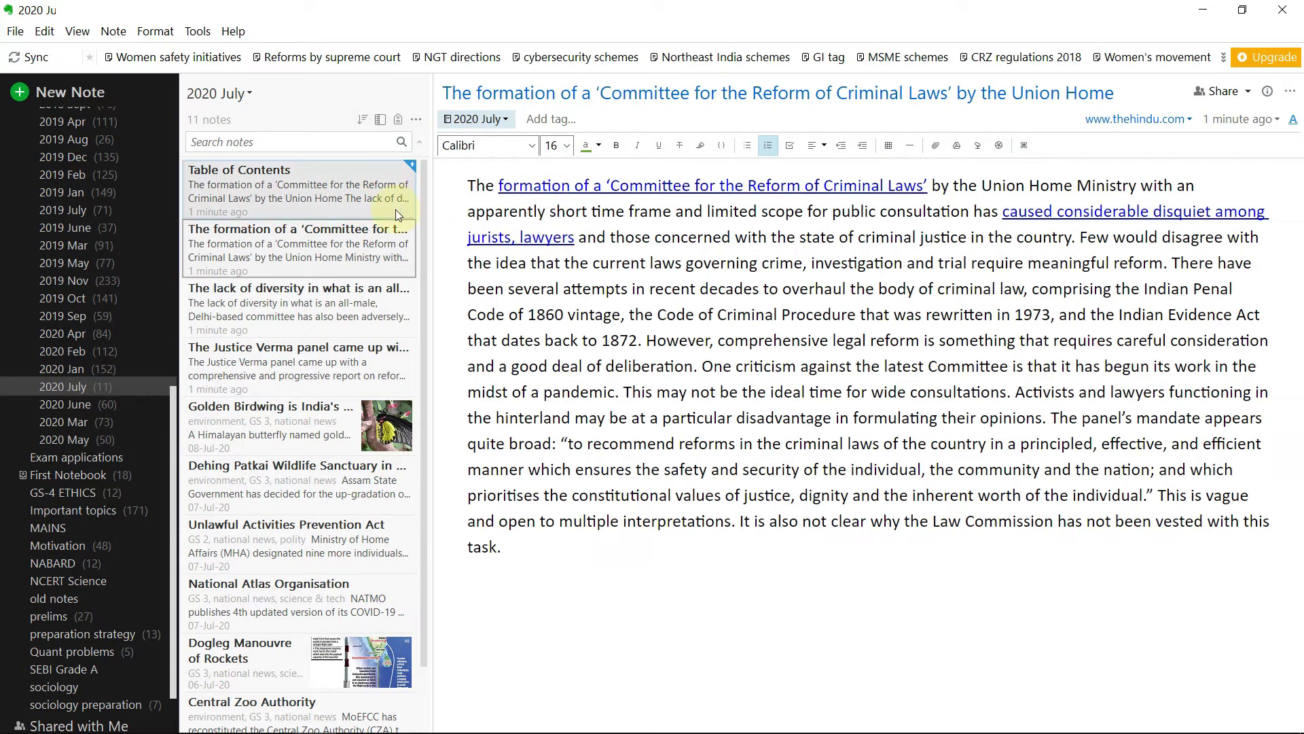
left_click(396, 209)
left_click(584, 244)
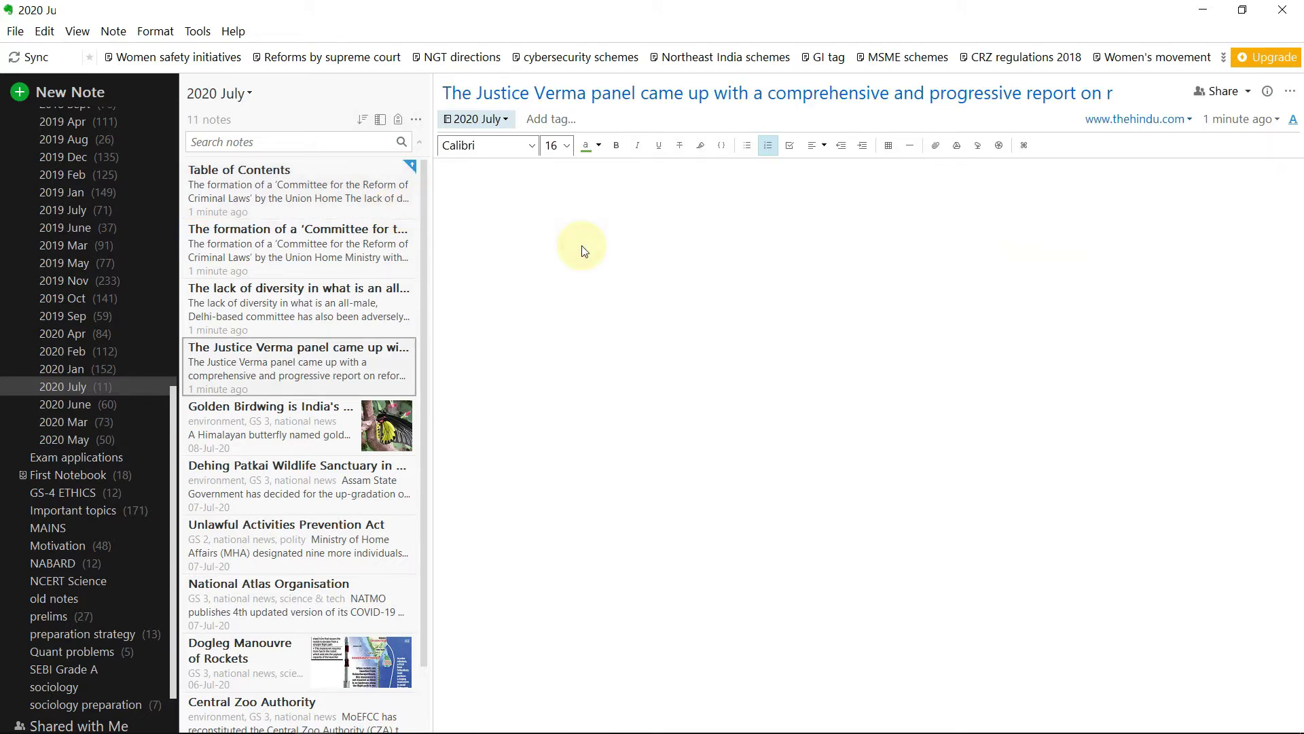
left_click(352, 205)
left_click(568, 216)
left_click(386, 182)
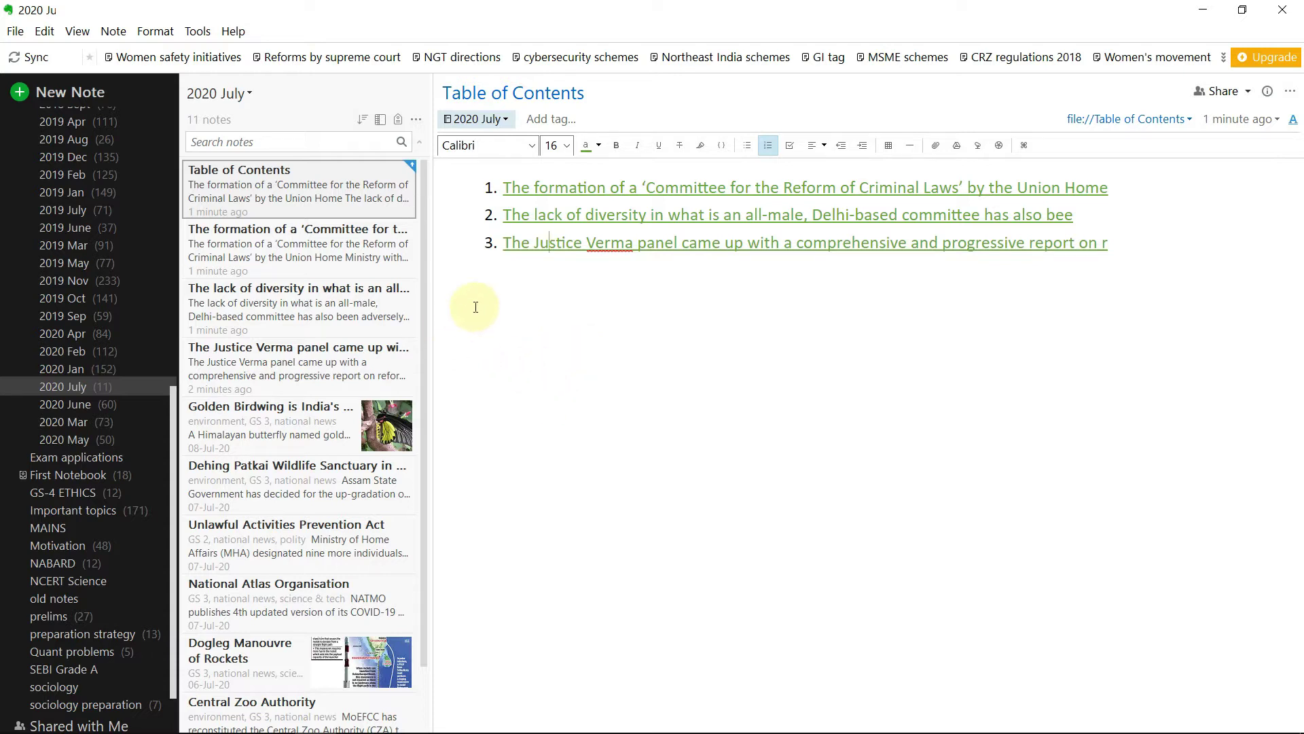
Merge the three criminal law reform notes listed below the Table of Contents into a single note.
left_click(367, 248)
left_click(369, 298, "ctrl")
left_click(368, 360, "ctrl")
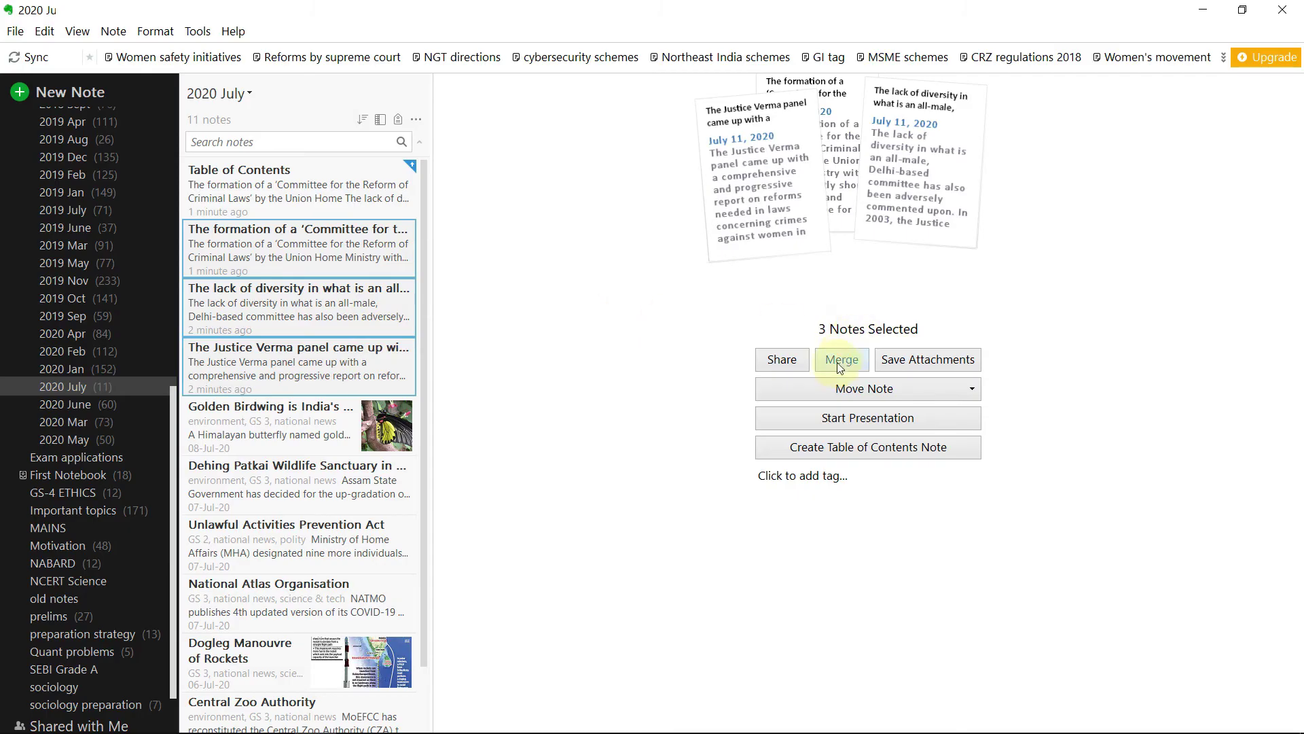
left_click(841, 358)
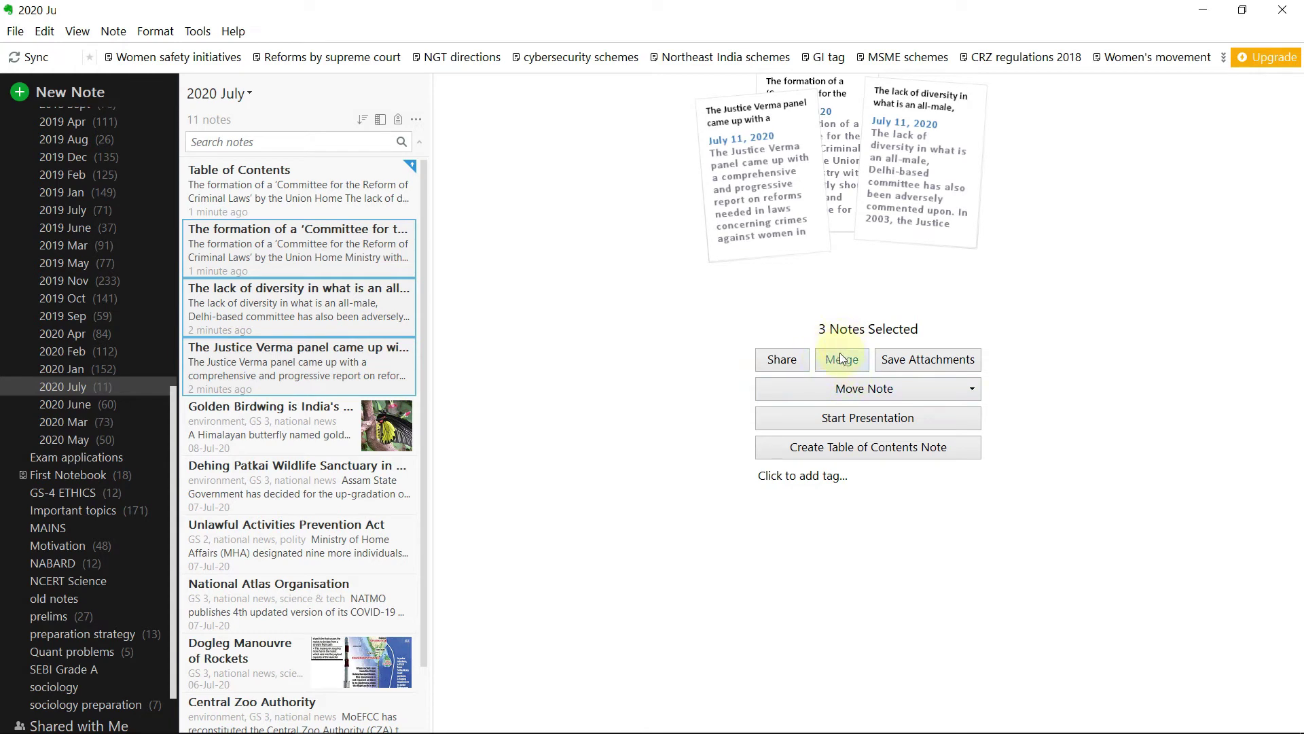
left_click(866, 364)
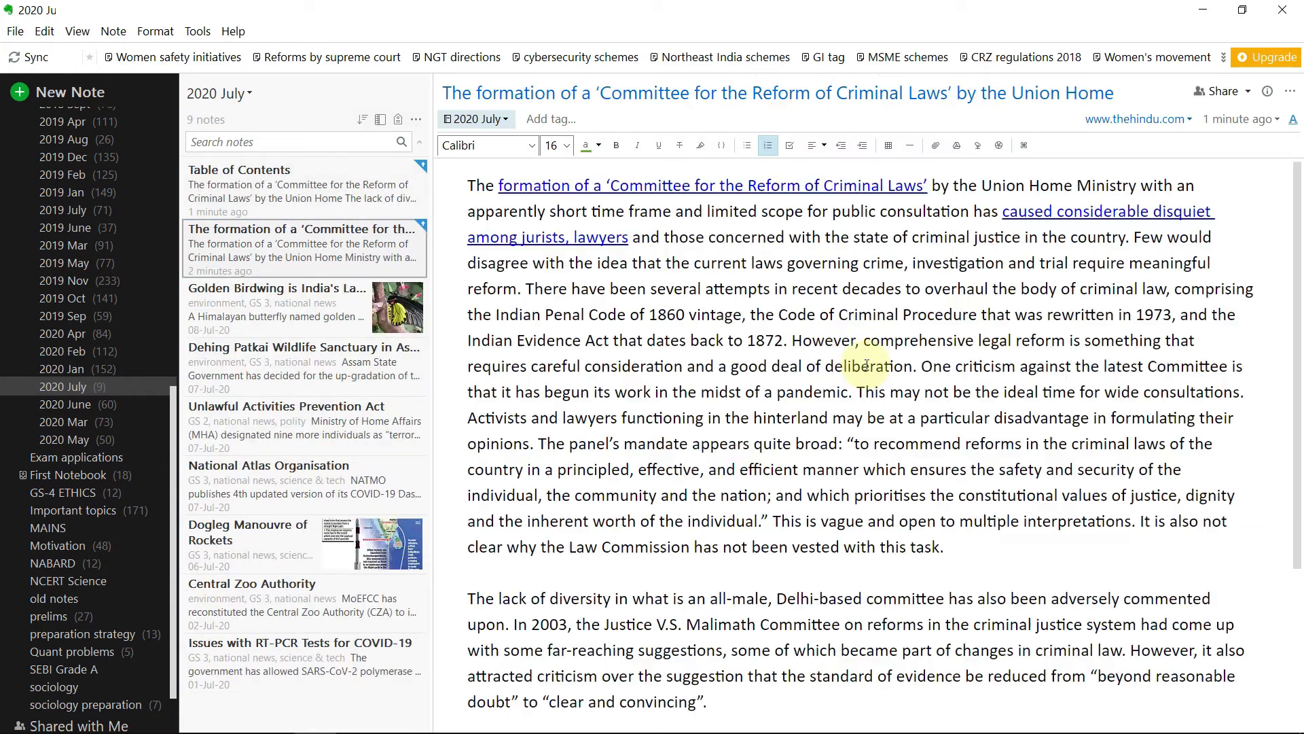
Read through the merged note to examine how the text of the three notes is combined.
left_click(634, 314)
scroll(634, 315, "down", 3)
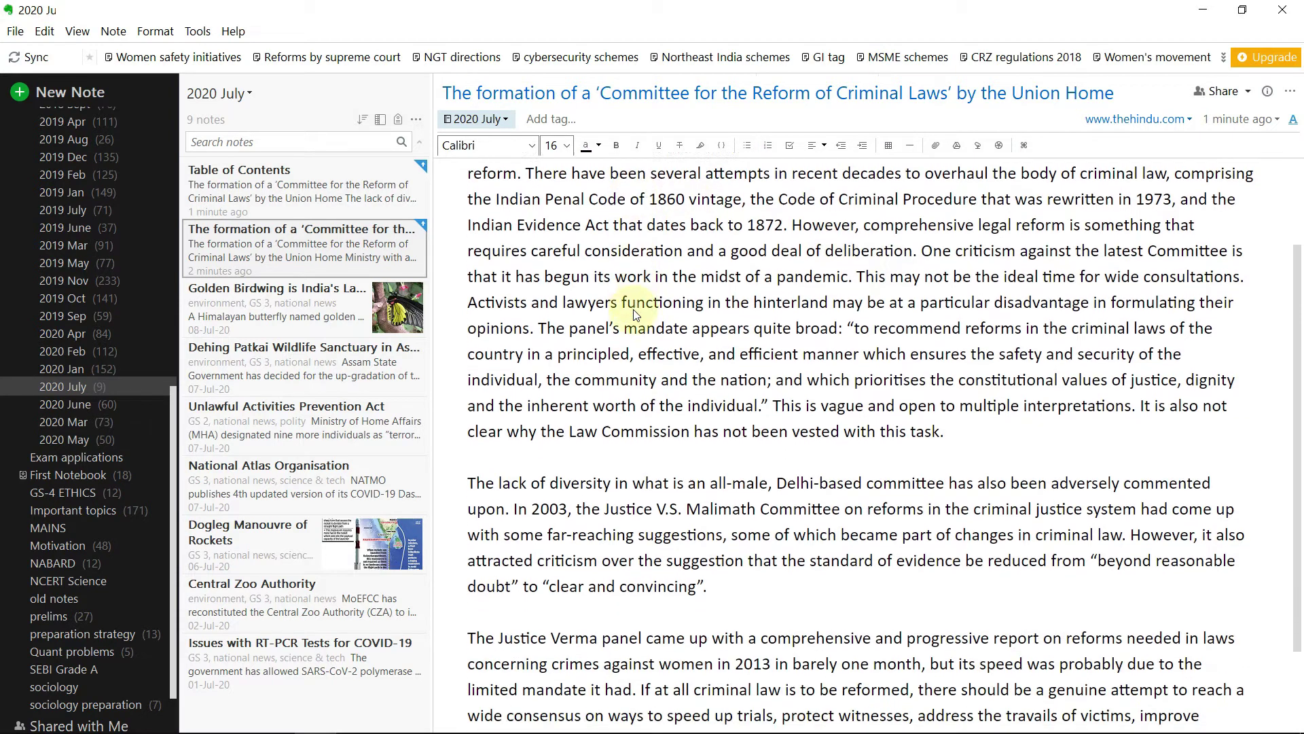
scroll(634, 309, "up", 3)
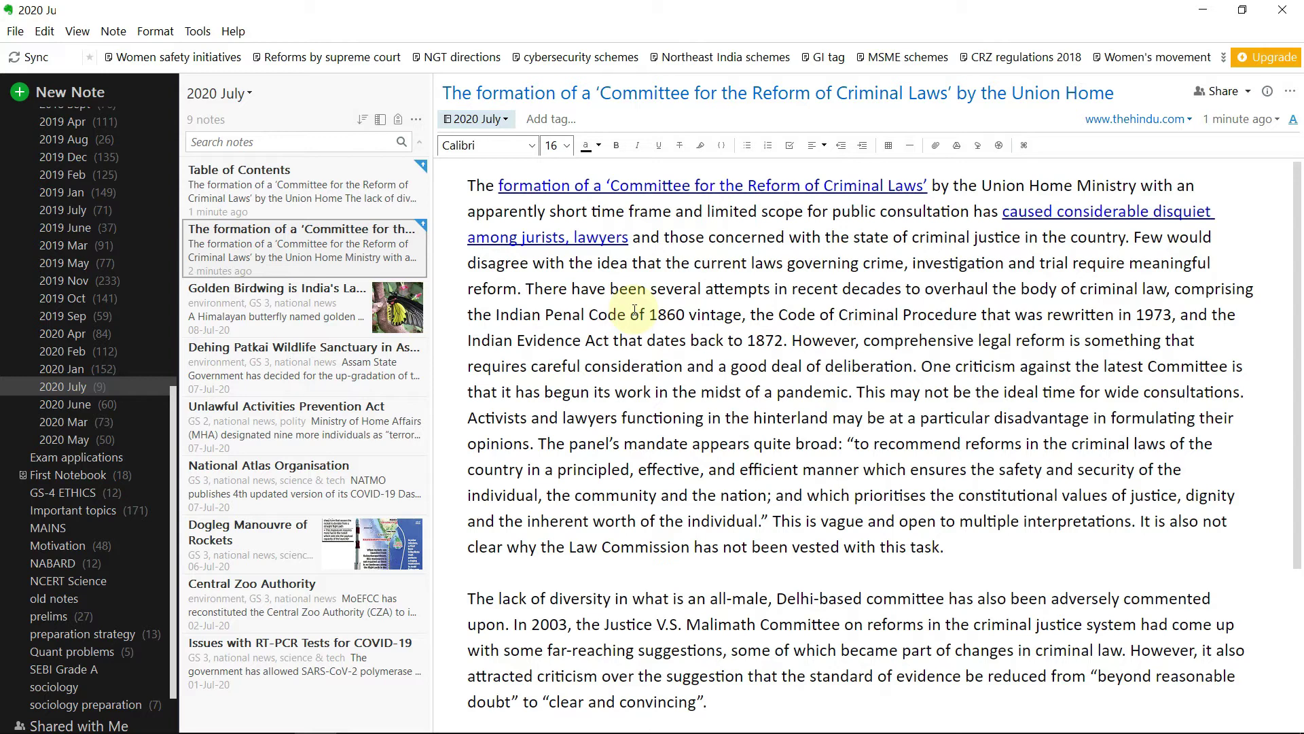
scroll(634, 311, "down", 3)
scroll(634, 310, "up", 3)
scroll(634, 310, "down", 3)
scroll(634, 310, "up", 3)
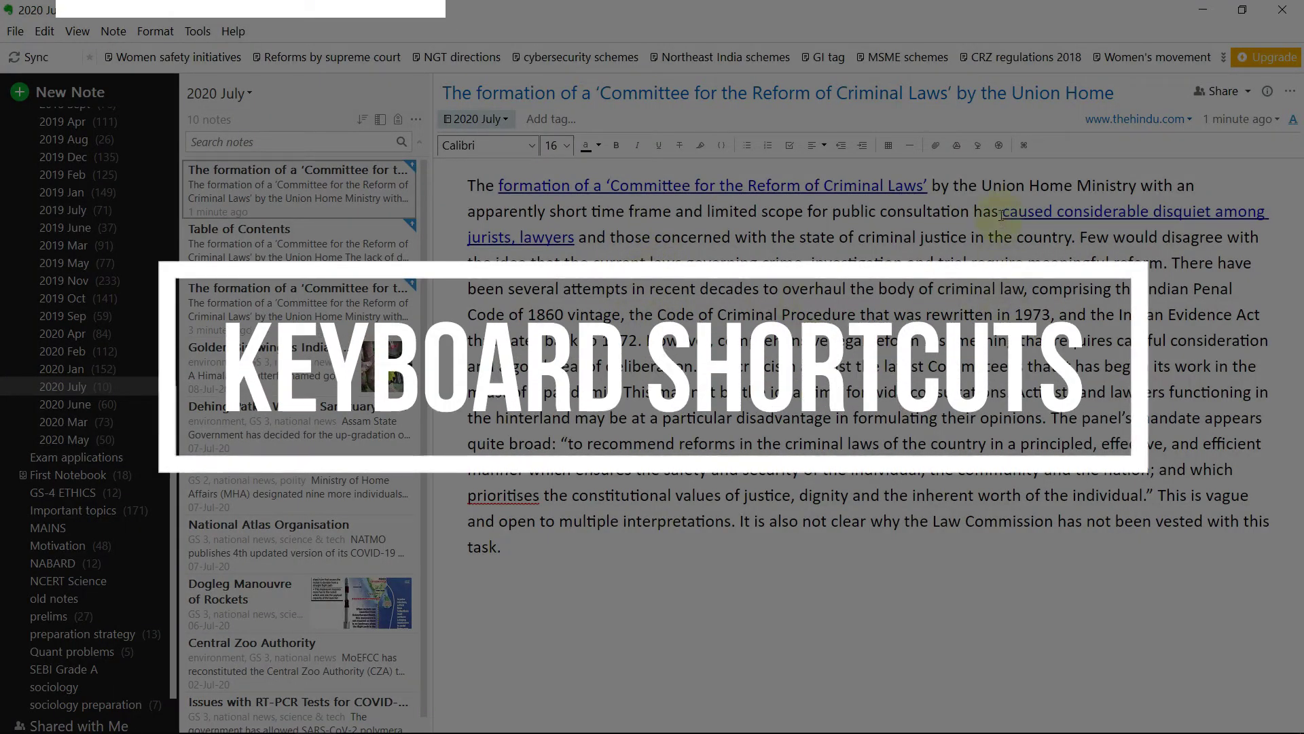
Split the Criminal Laws note's paragraph into separate lines before "Few would", "However", "The panel's mandate" and "This is vague".
left_click(1081, 232)
key("Return")
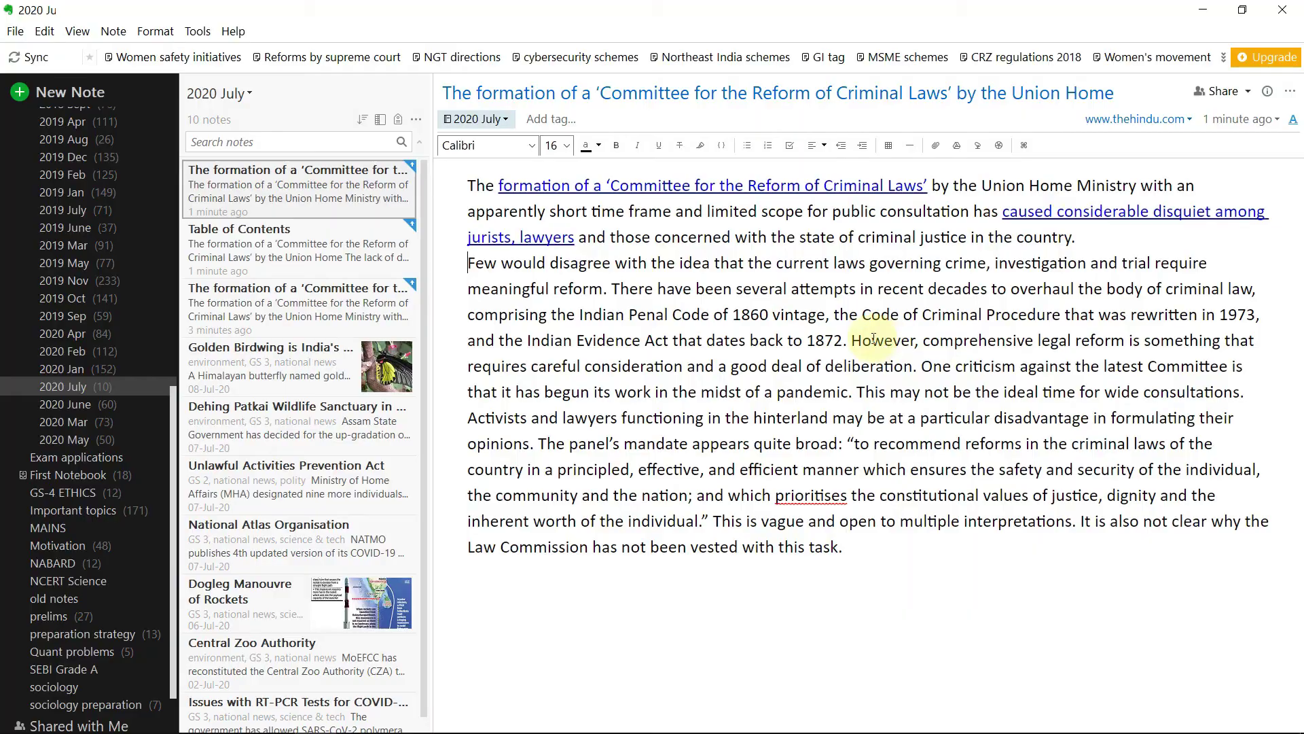
left_click(851, 339)
key("Return")
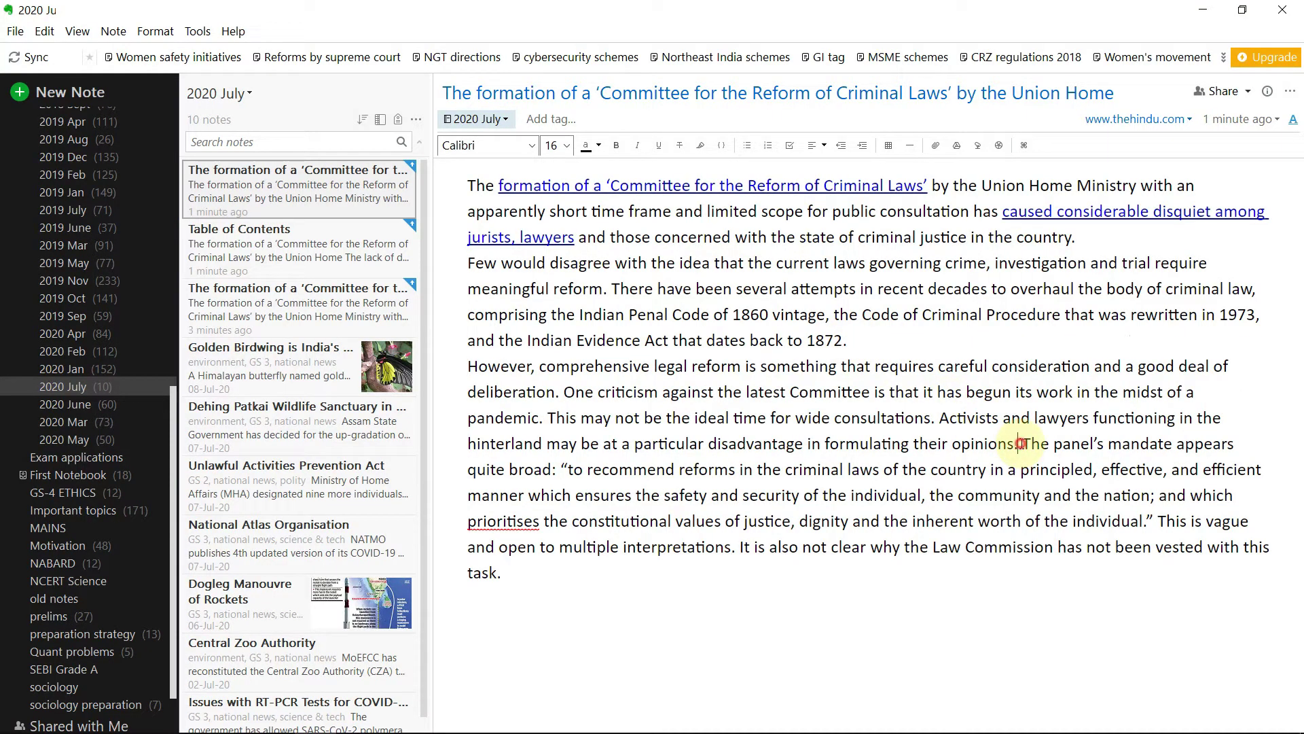
key("Return")
key("Delete")
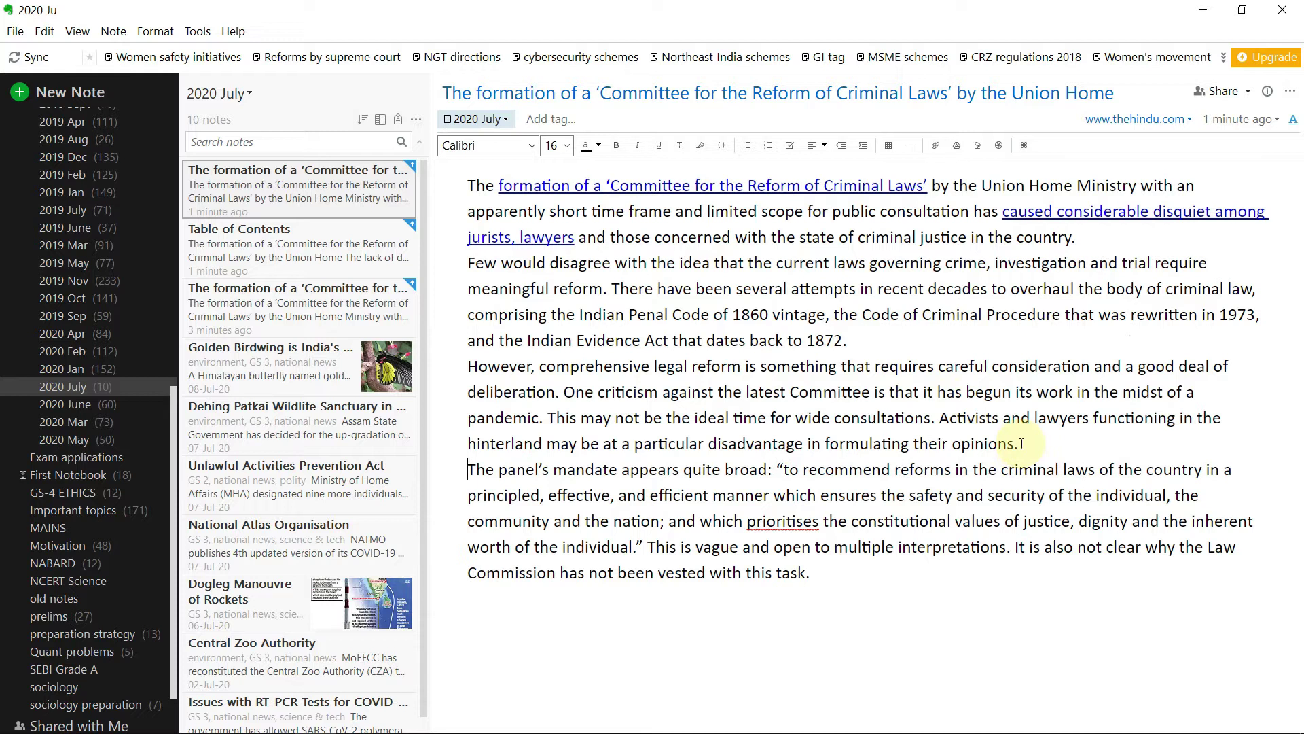
left_click(648, 549)
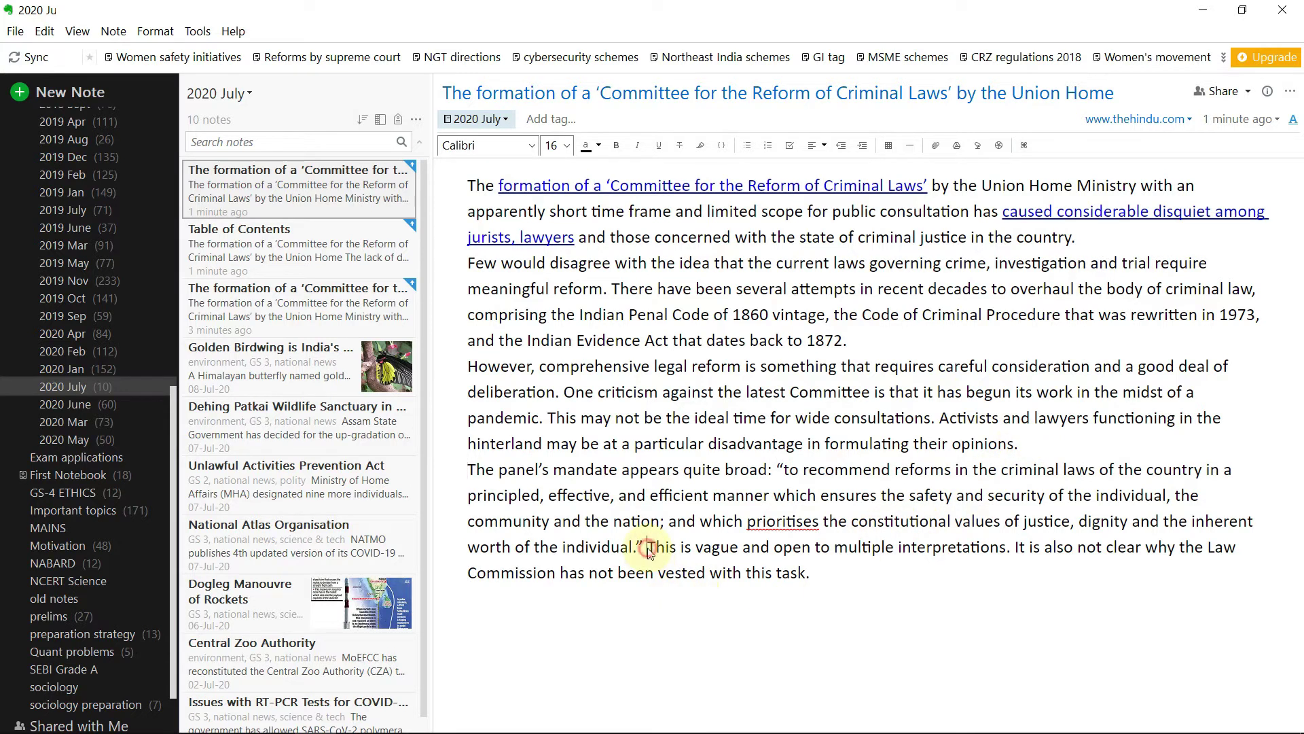
key("Return")
Turn the entire text of the Criminal Laws note into a bulleted list.
key("ctrl+a")
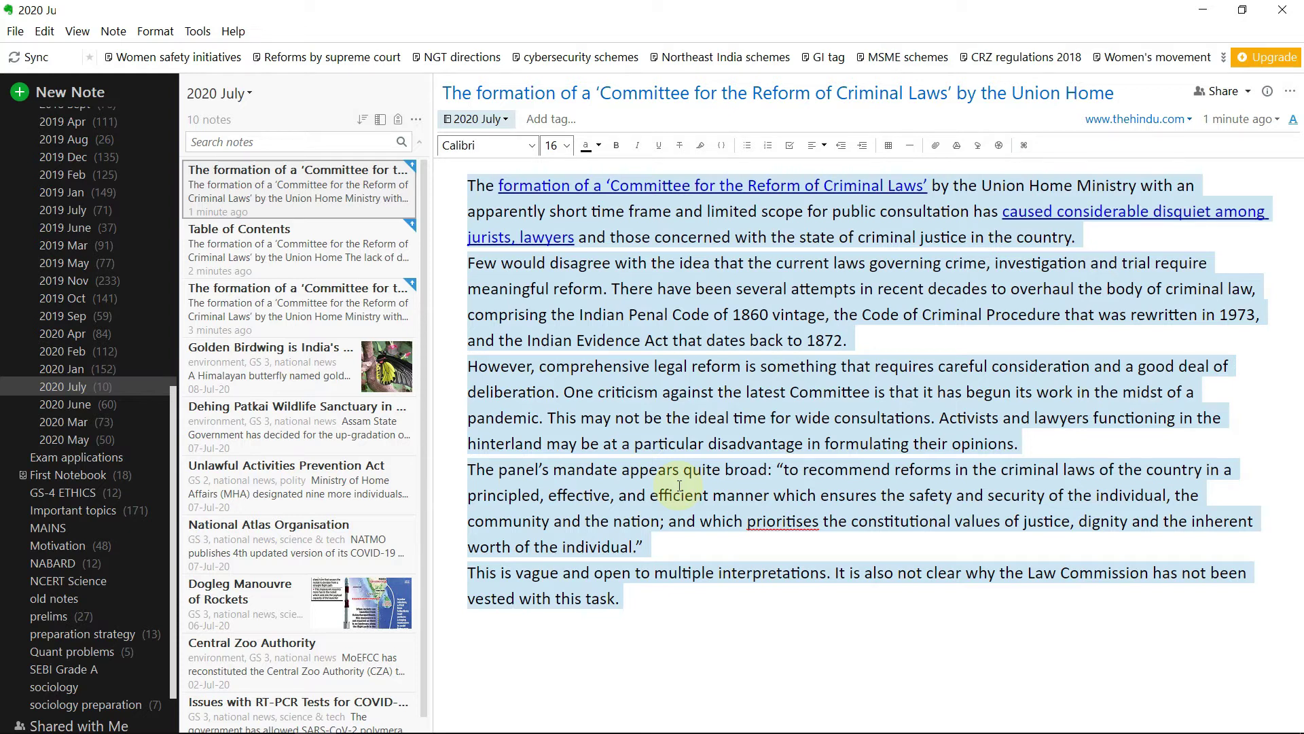
key("ctrl+shift+b")
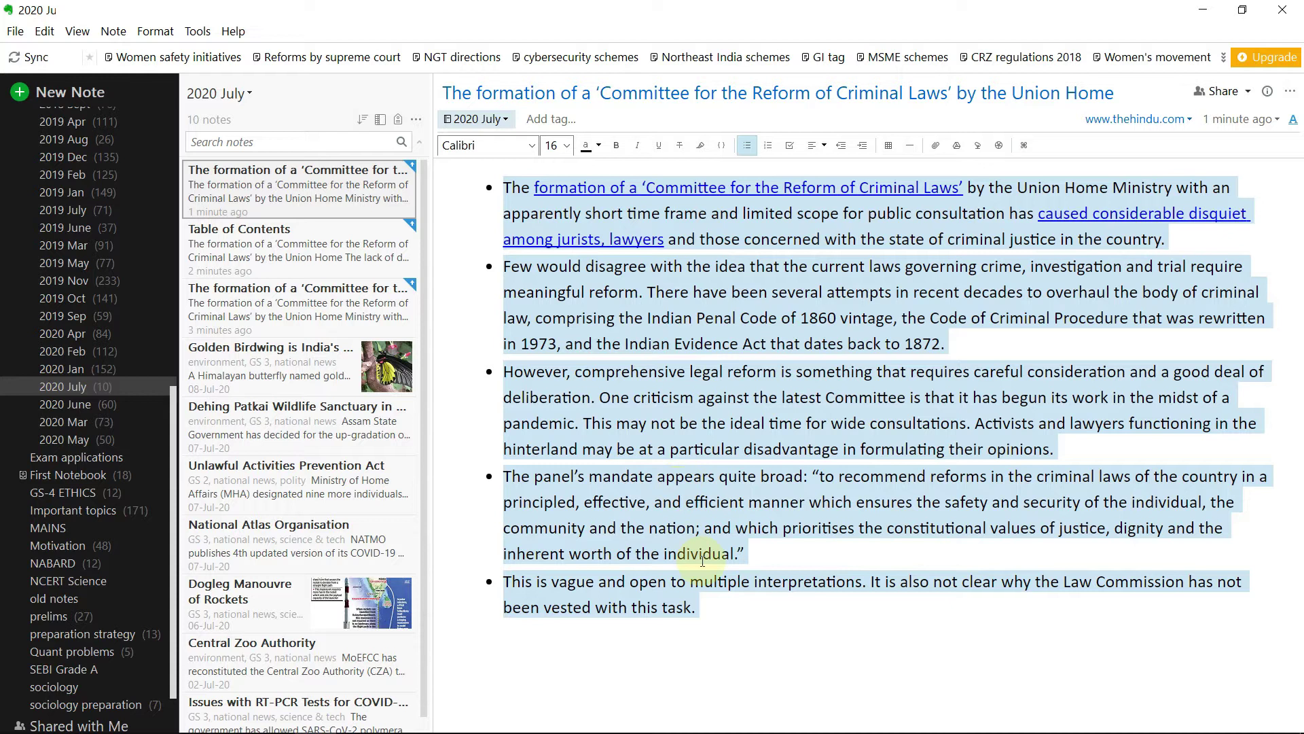
left_click(701, 606)
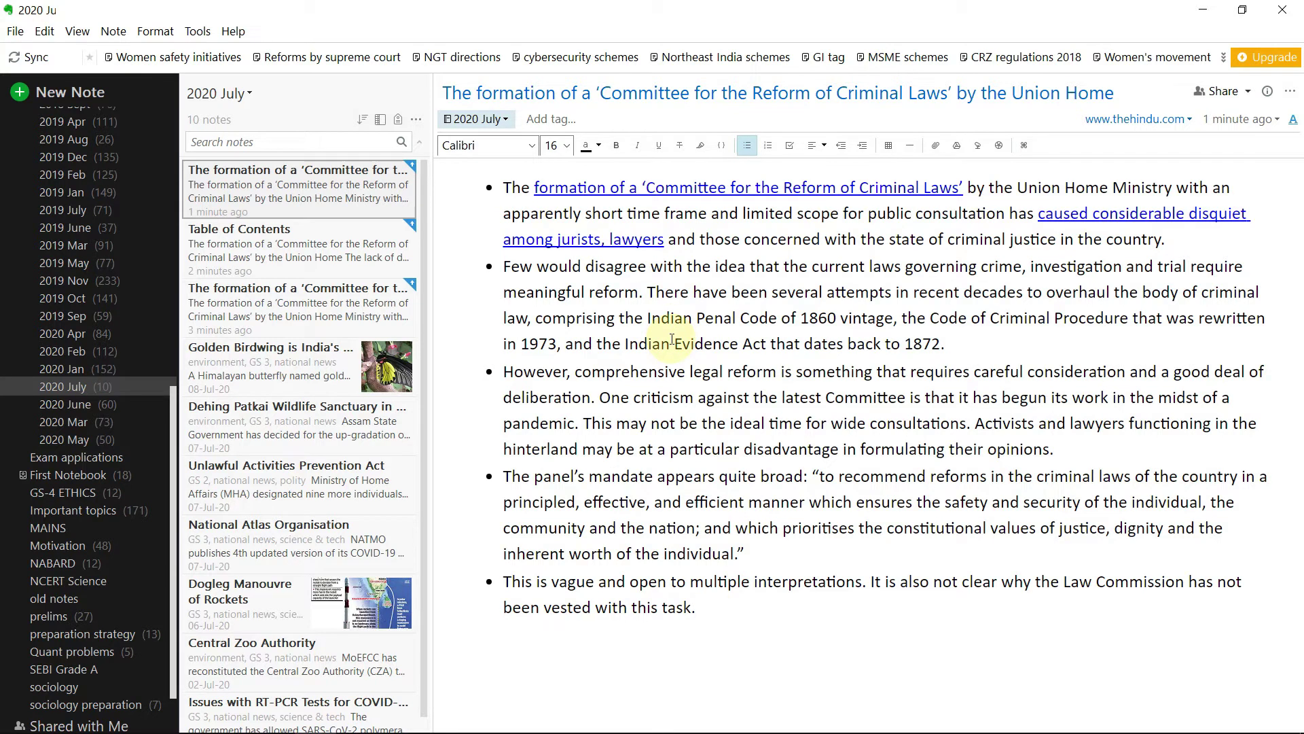
Bold and underline the text from "comprehensive legal reform" to "the latest Committee" in the third bullet.
left_click_drag(603, 373, 877, 407)
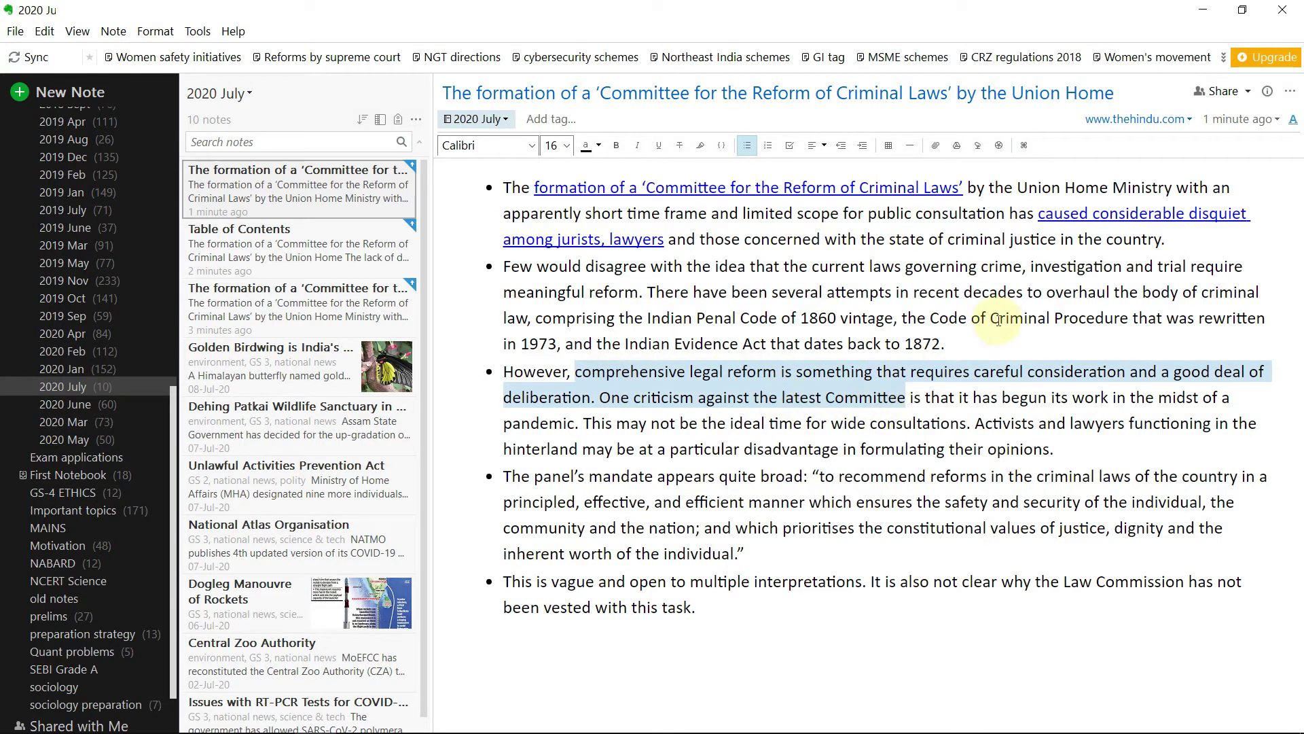
key("ctrl+b")
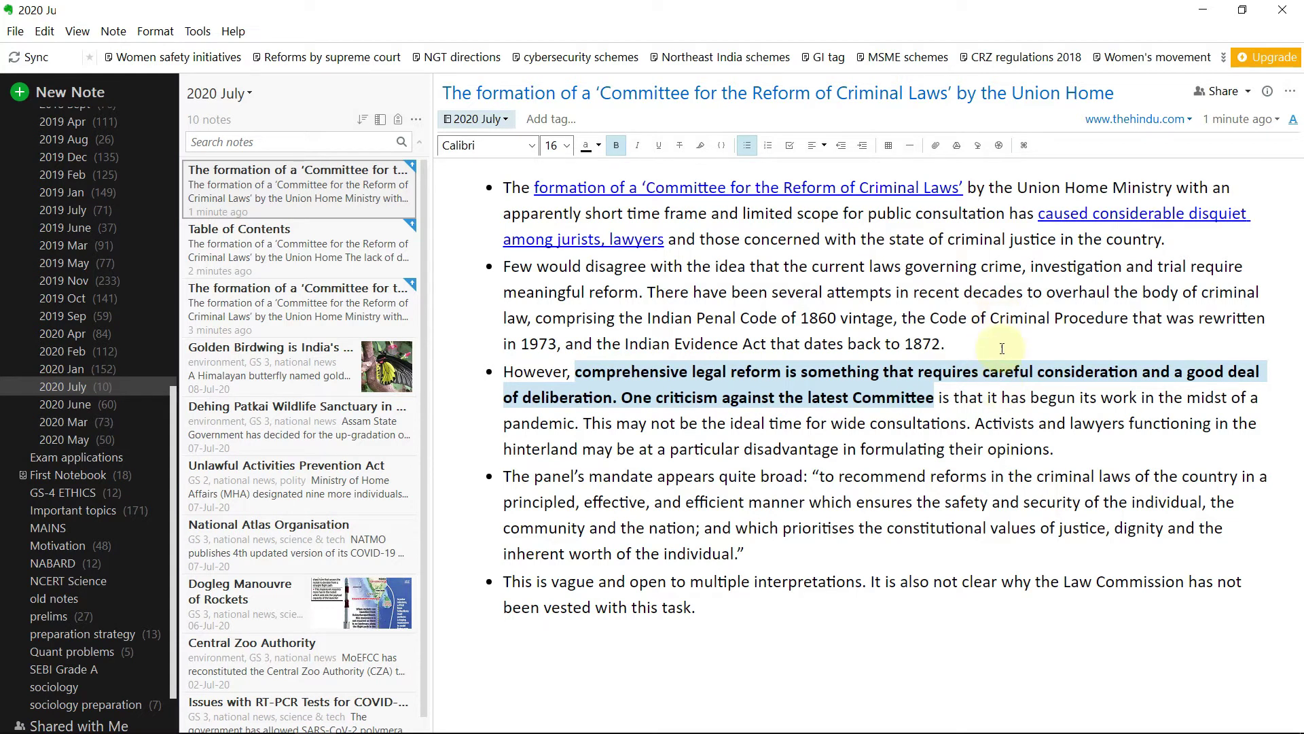
key("ctrl+b")
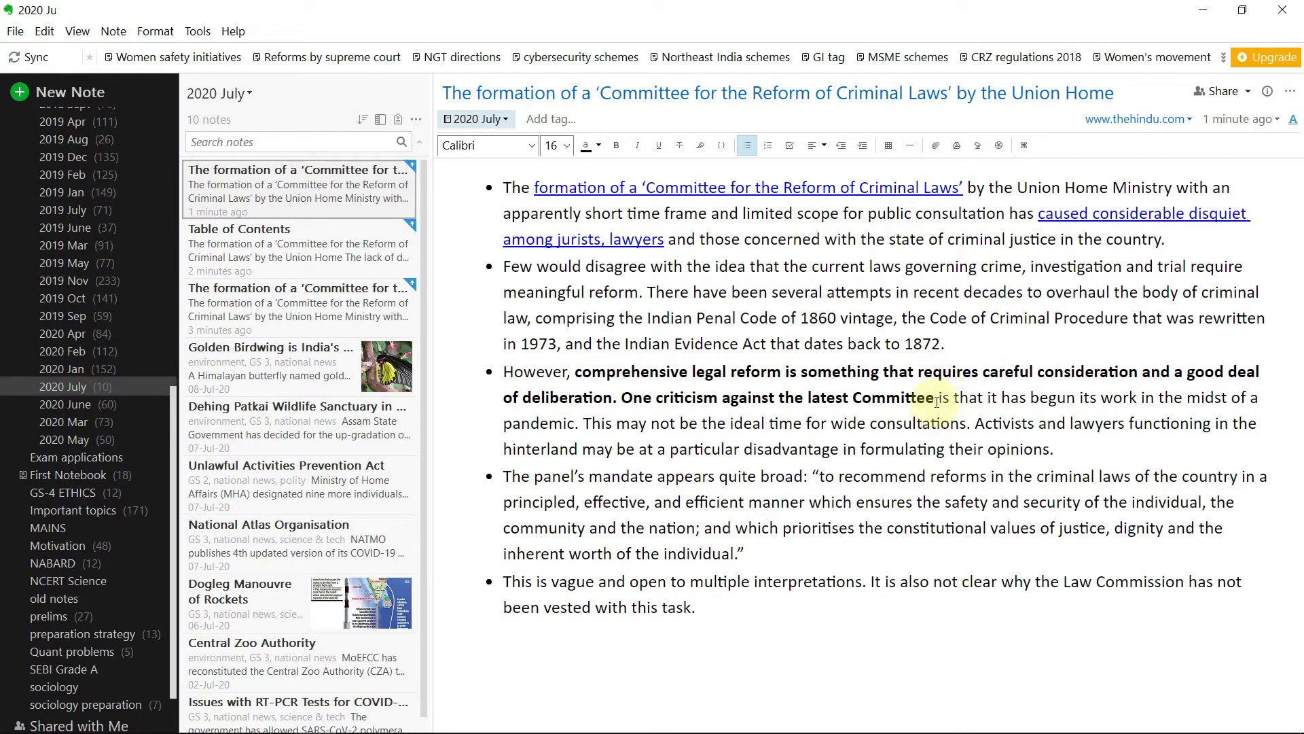
key("ctrl+b")
key("ctrl+u")
left_click(937, 445)
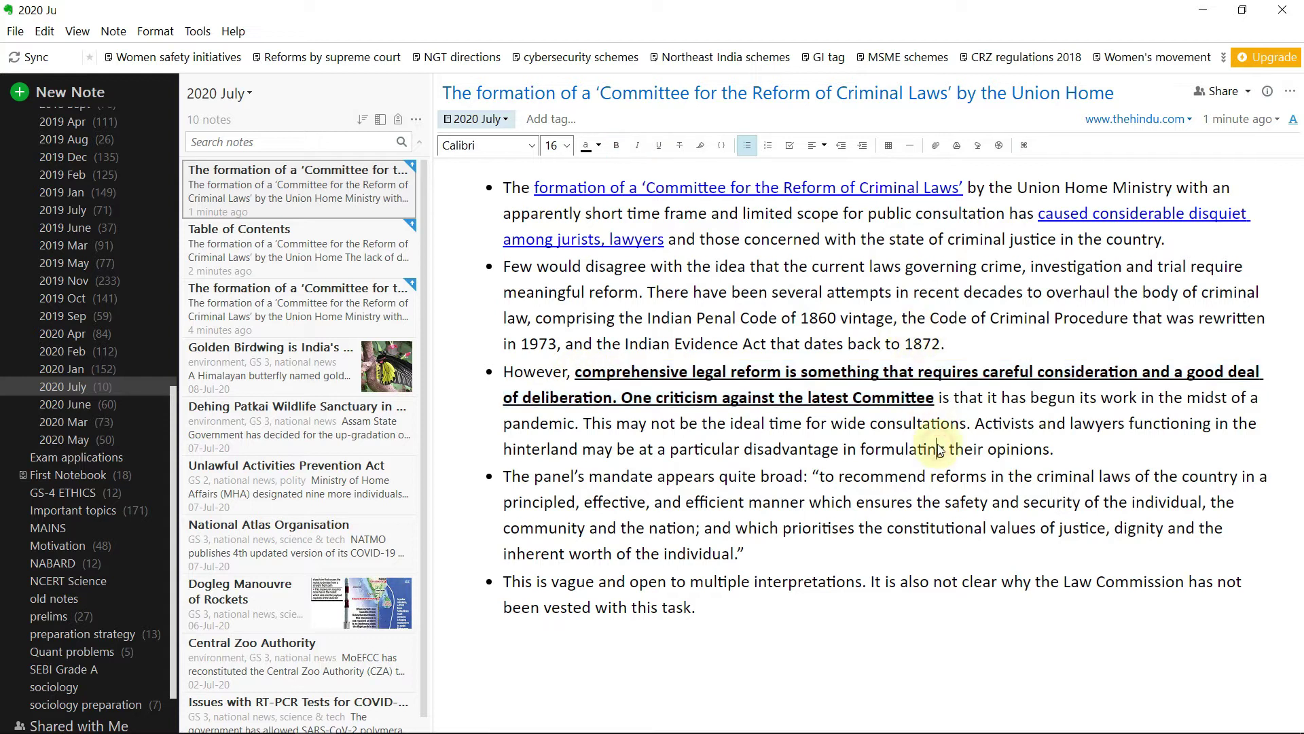
Italicize the bold, underlined passage in the third bullet.
left_click(935, 401)
left_click_drag(863, 380, 573, 372)
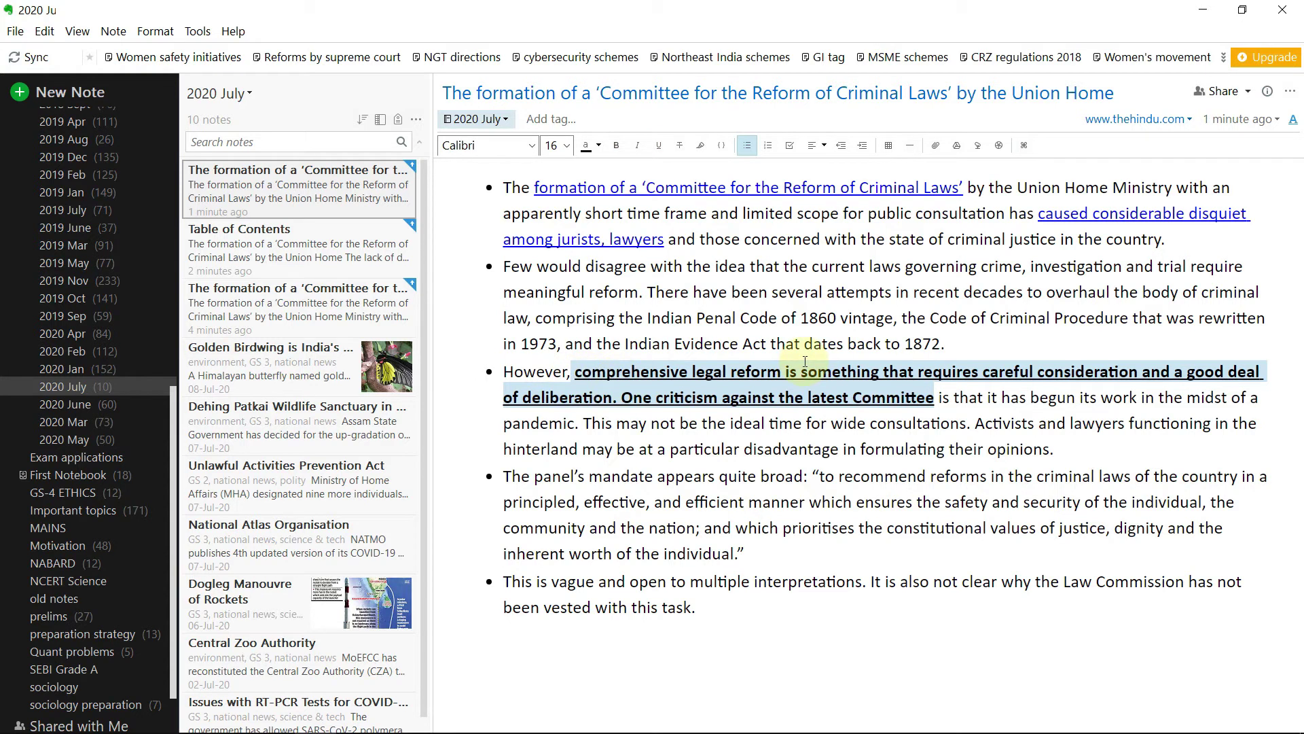
key("ctrl+i")
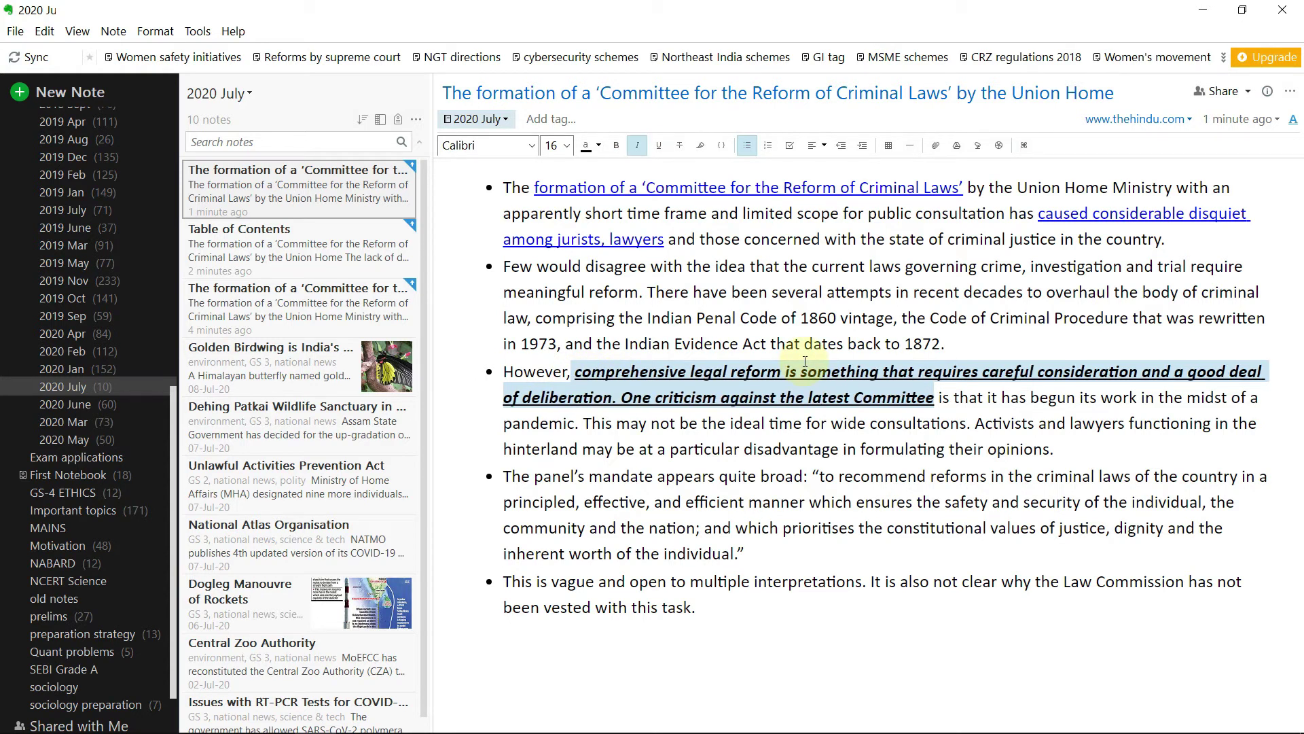
left_click(805, 360)
Remove the bold, italic and underline formatting from the passage in the third bullet.
left_click_drag(935, 400, 576, 381)
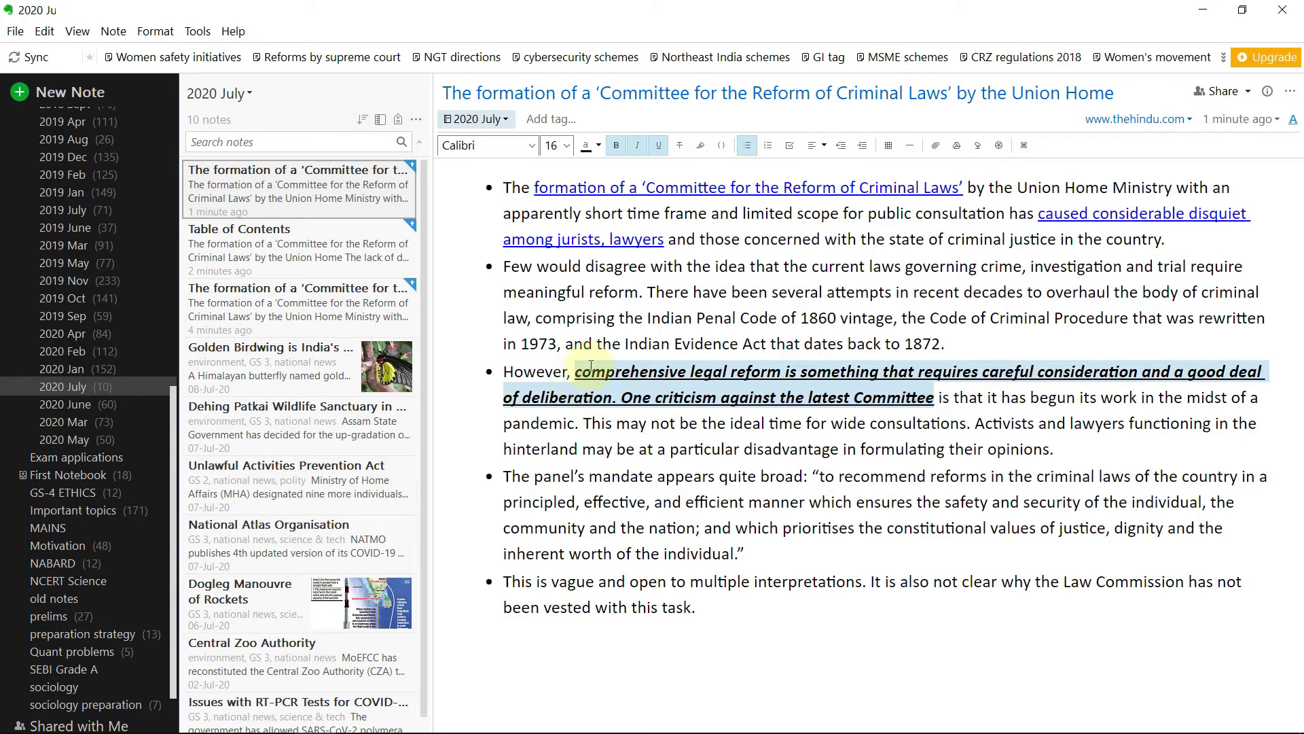
key("ctrl+b")
key("ctrl+i")
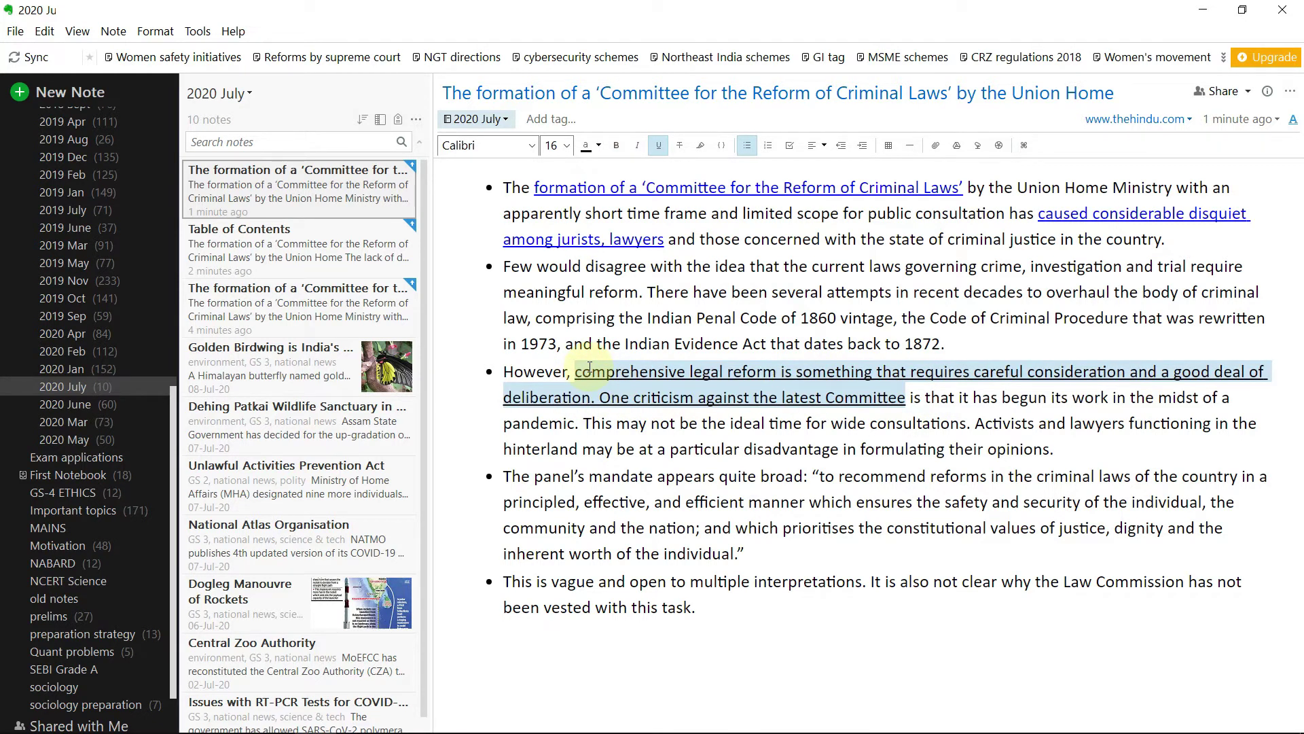
key("ctrl+u")
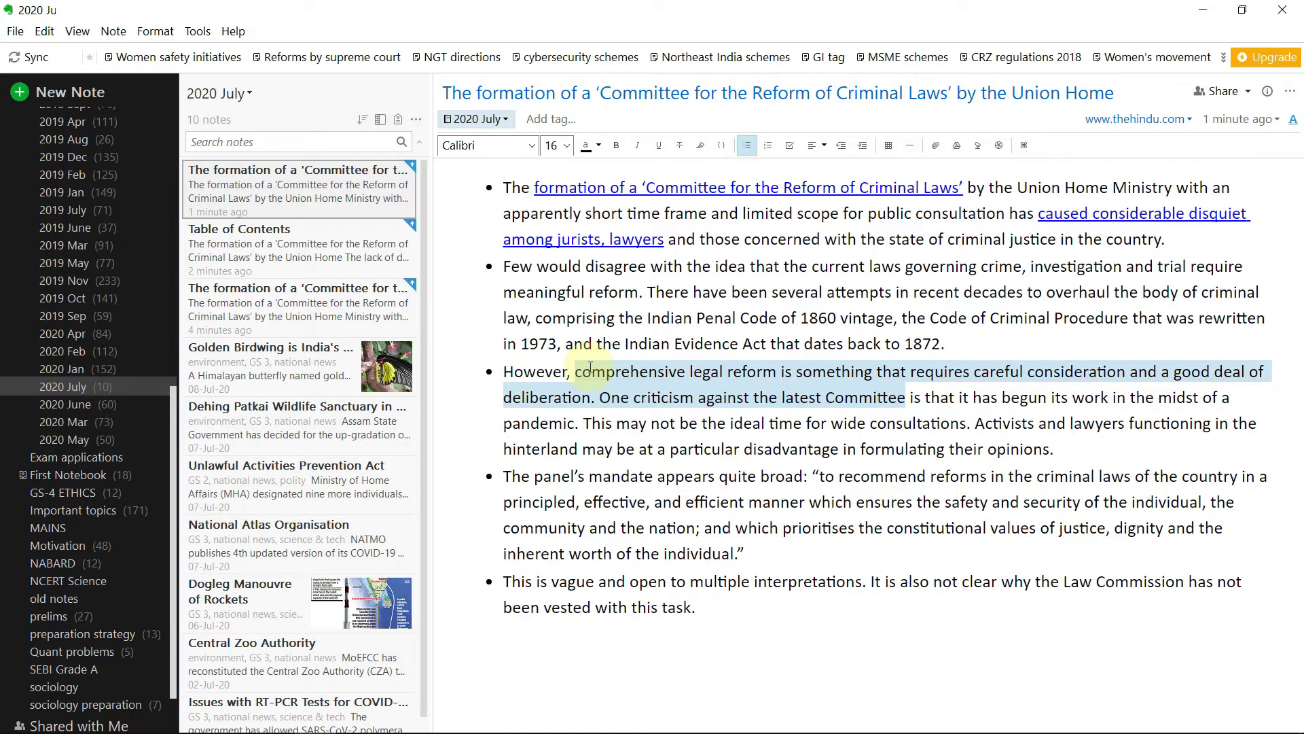
left_click(604, 452)
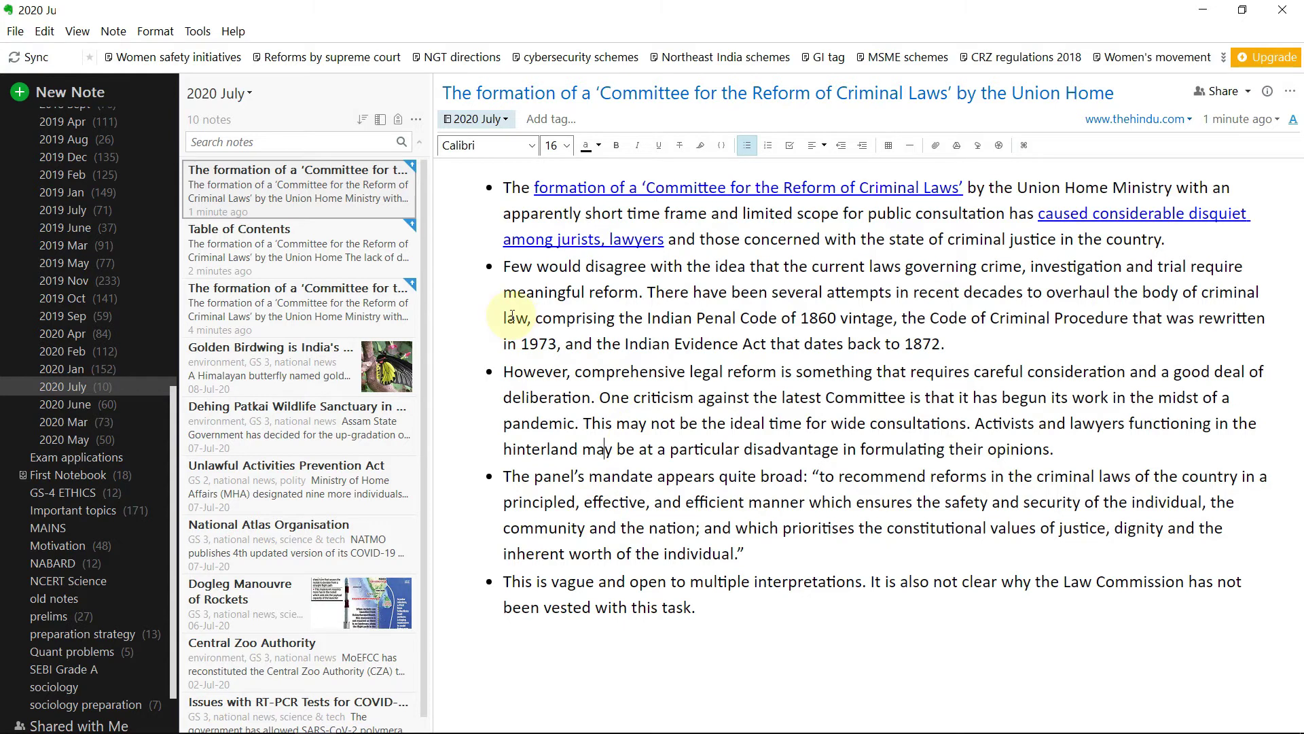
Set automatic synchronization to every hour in the synchronization options and apply the settings.
left_click(200, 39)
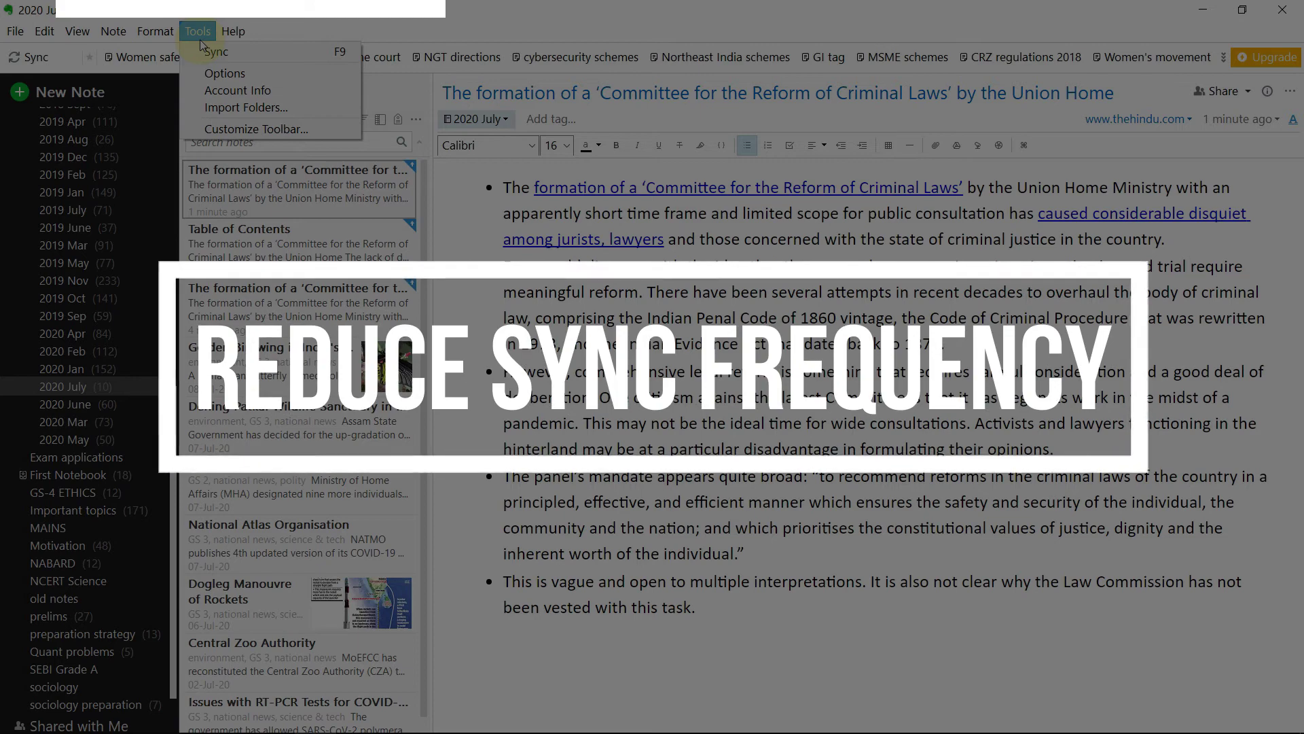
left_click(225, 73)
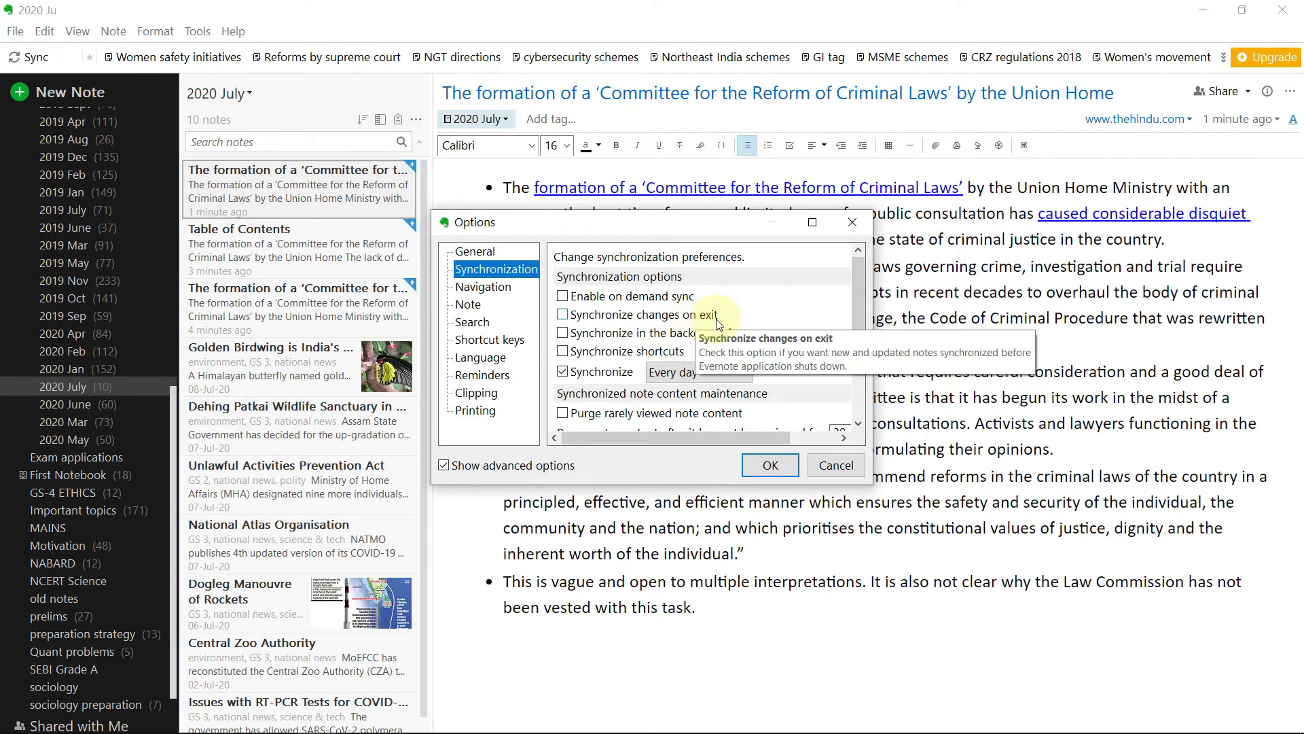
scroll(733, 327, "down", 1)
scroll(740, 324, "down", 3)
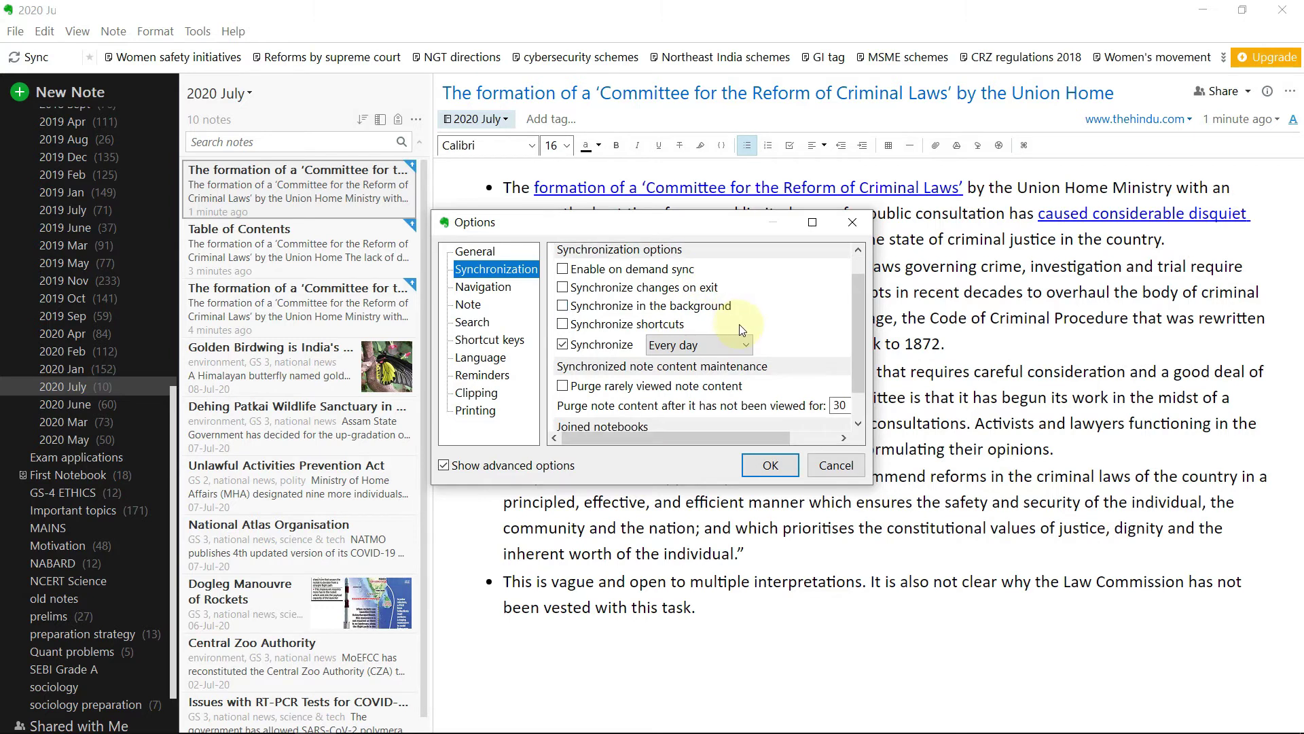
scroll(699, 394, "up", 4)
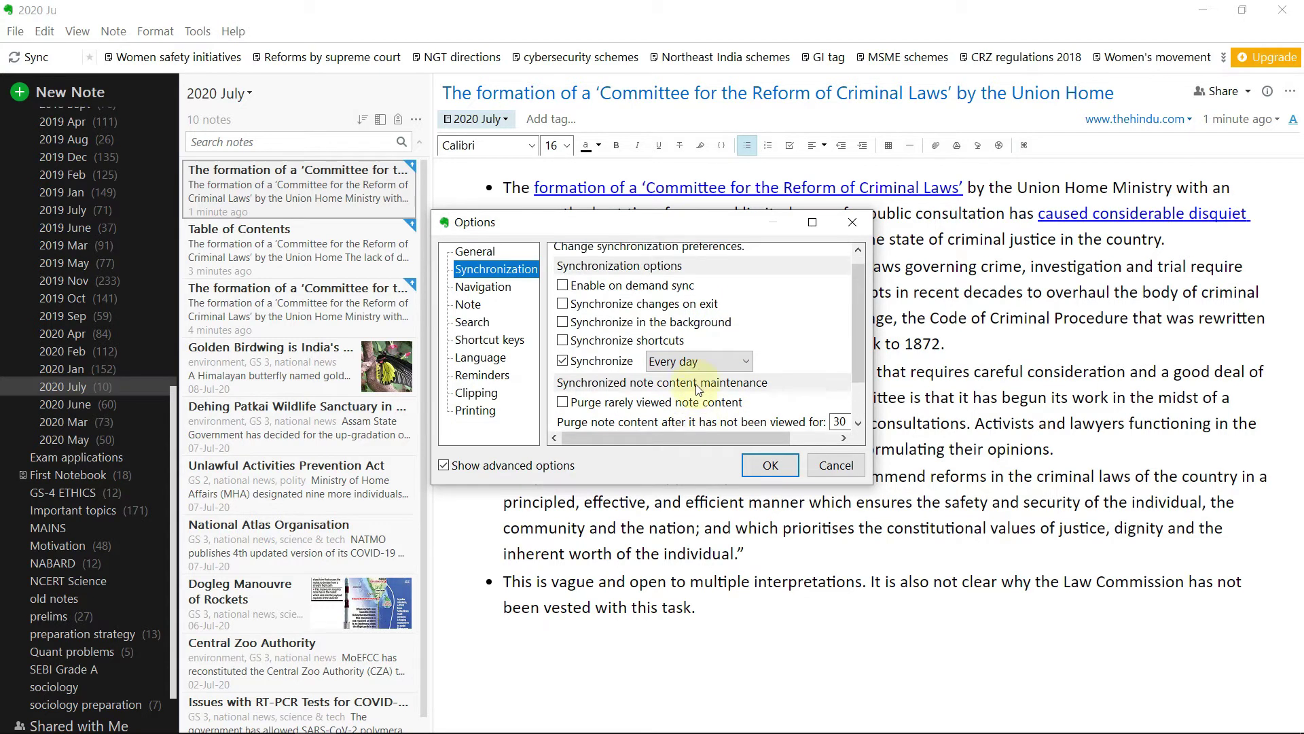
scroll(688, 374, "up", 1)
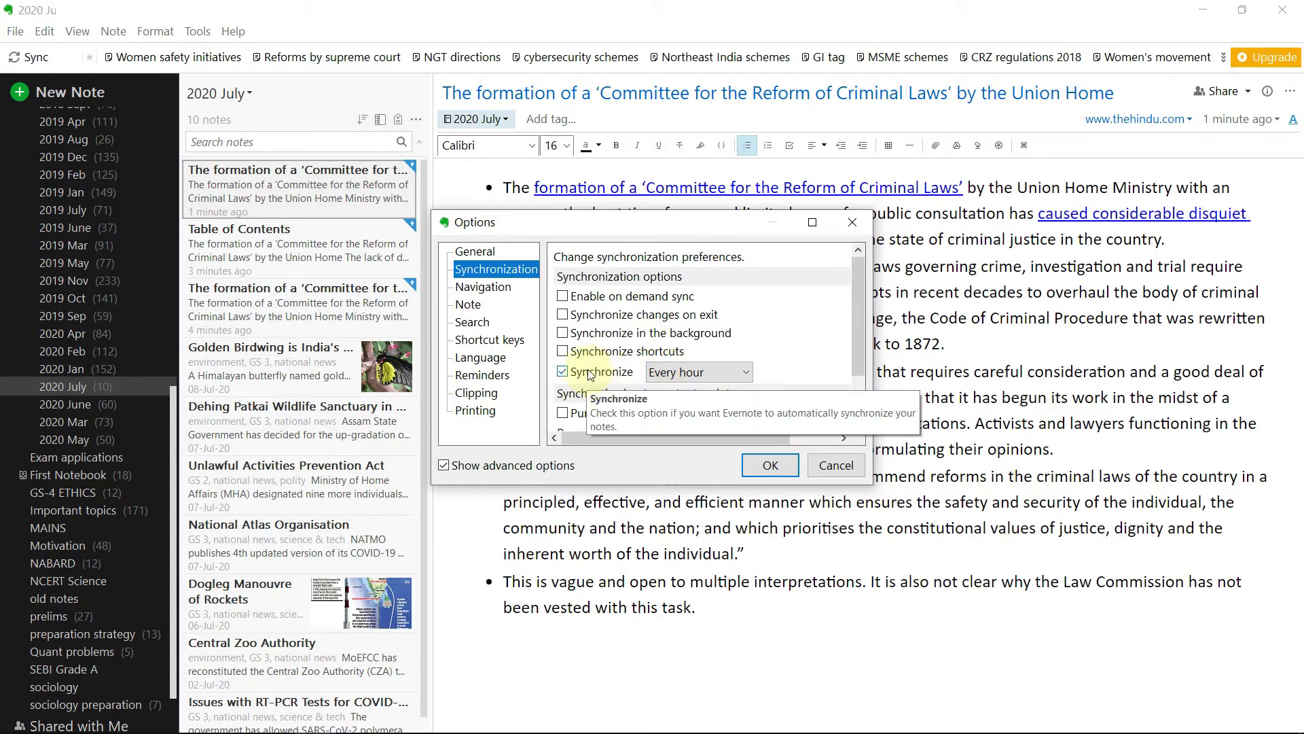
scroll(755, 303, "down", 1)
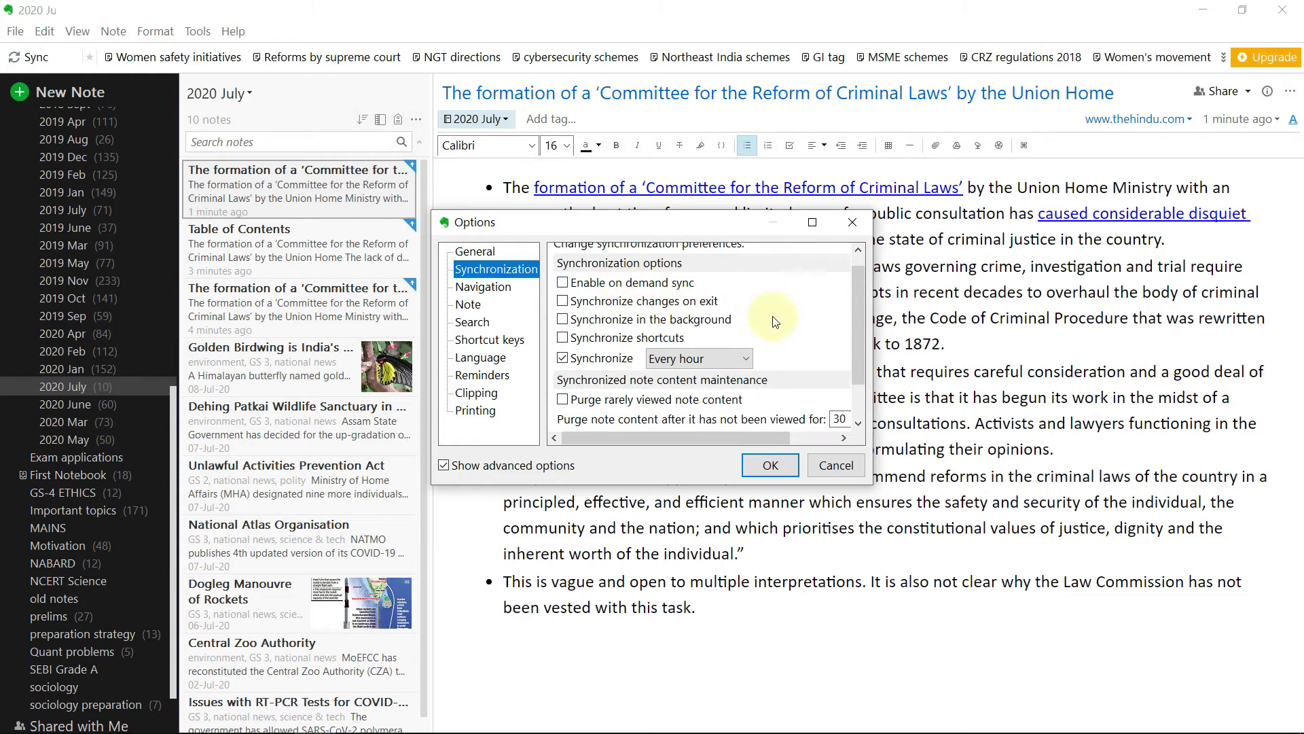
scroll(747, 313, "up", 1)
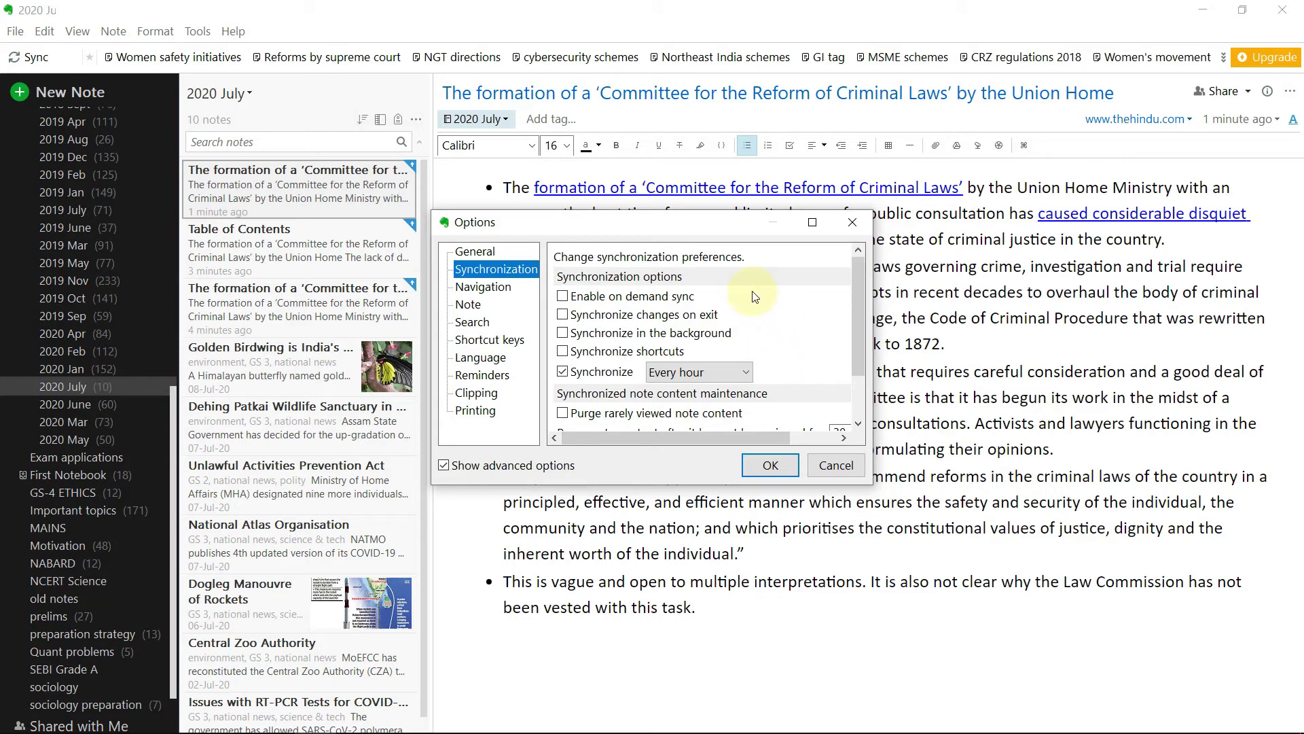
left_click(769, 466)
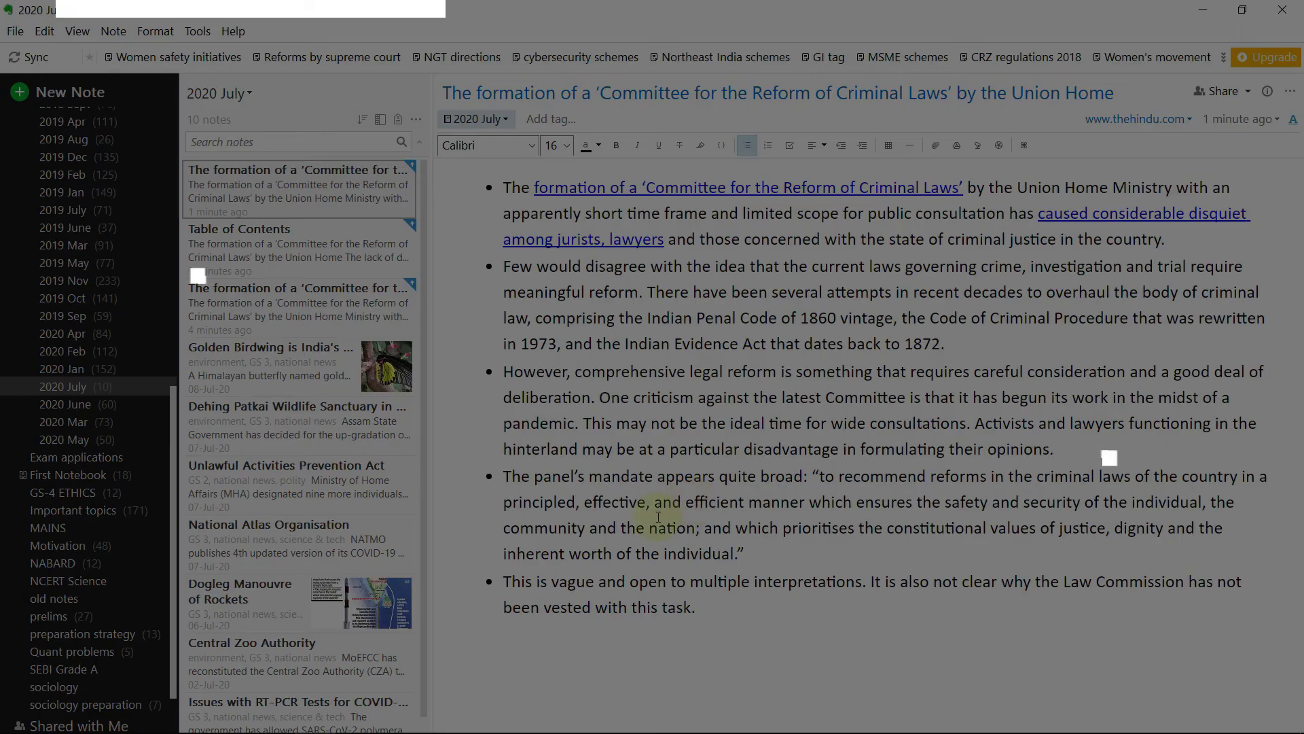
Open the Trash and look through its deleted notes, including the Kisan Sabha App and Criminal Laws notes.
scroll(88, 544, "down", 2)
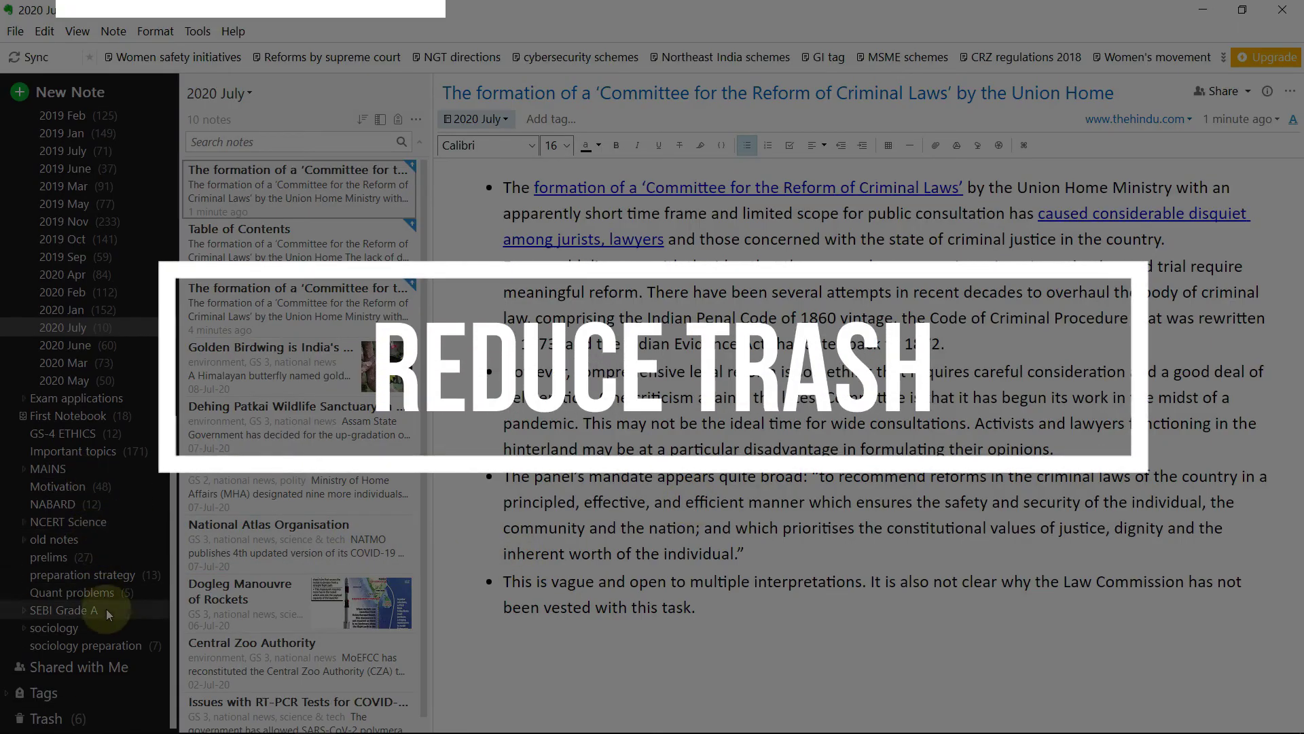
left_click(91, 719)
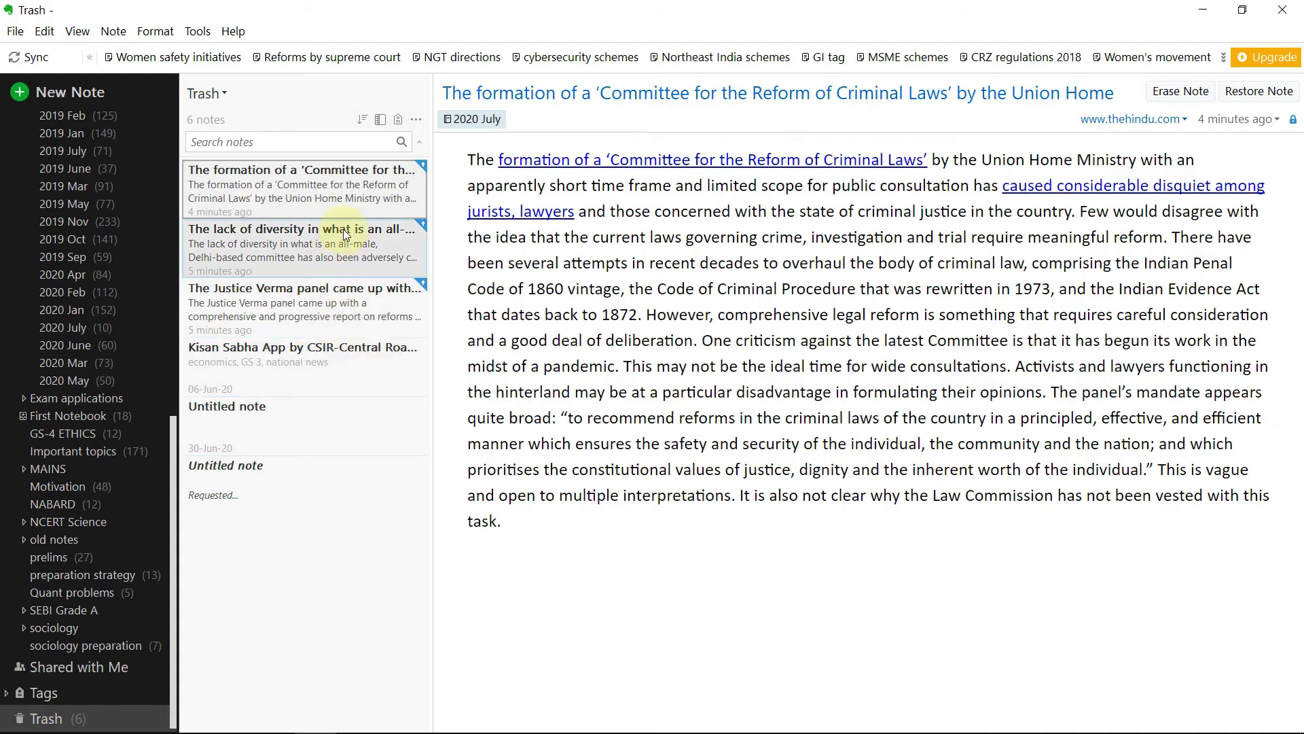
left_click(327, 350)
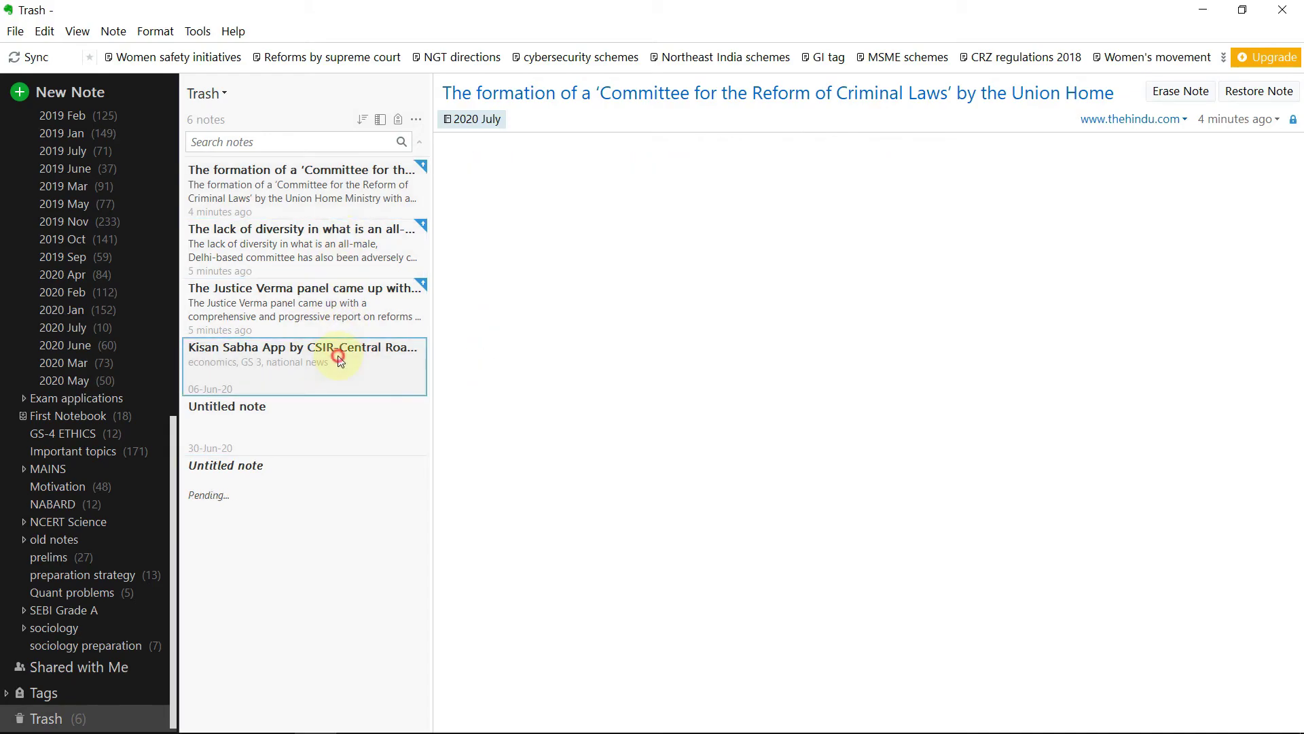
left_click(355, 171)
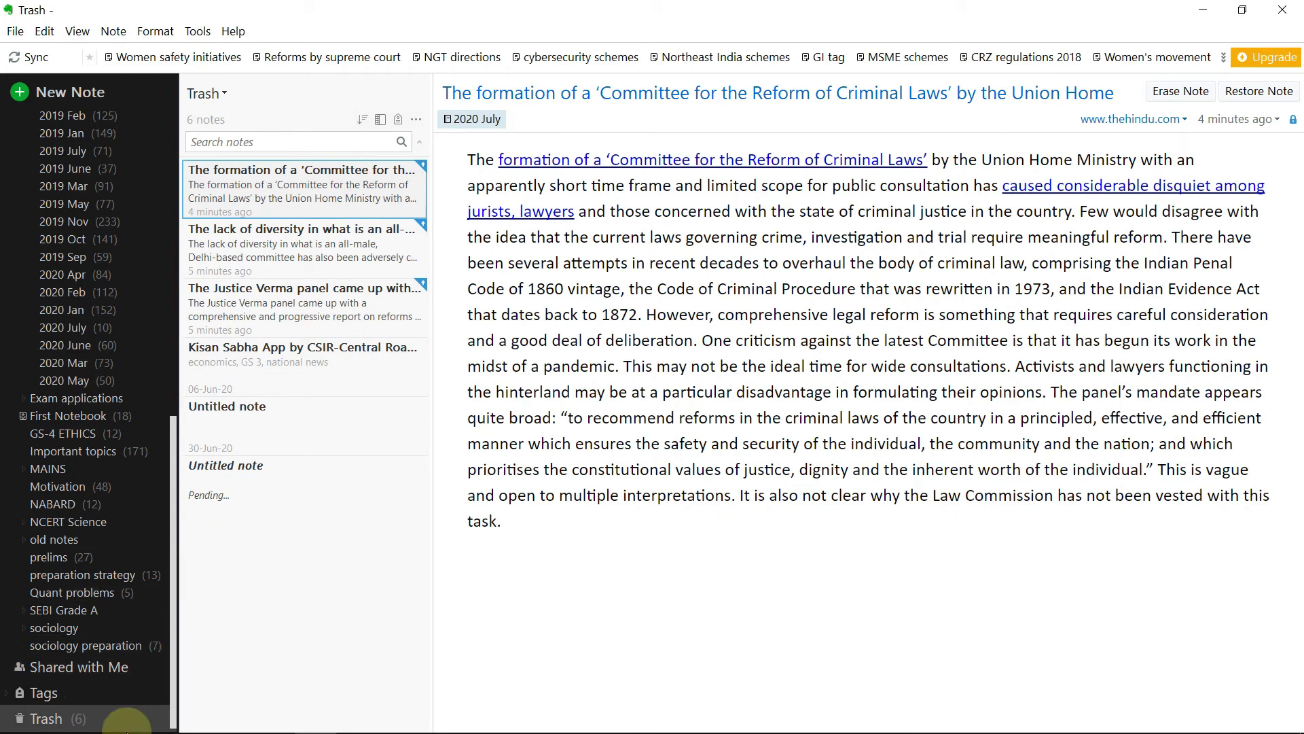
Empty the Trash, permanently deleting its notes.
right_click(54, 726)
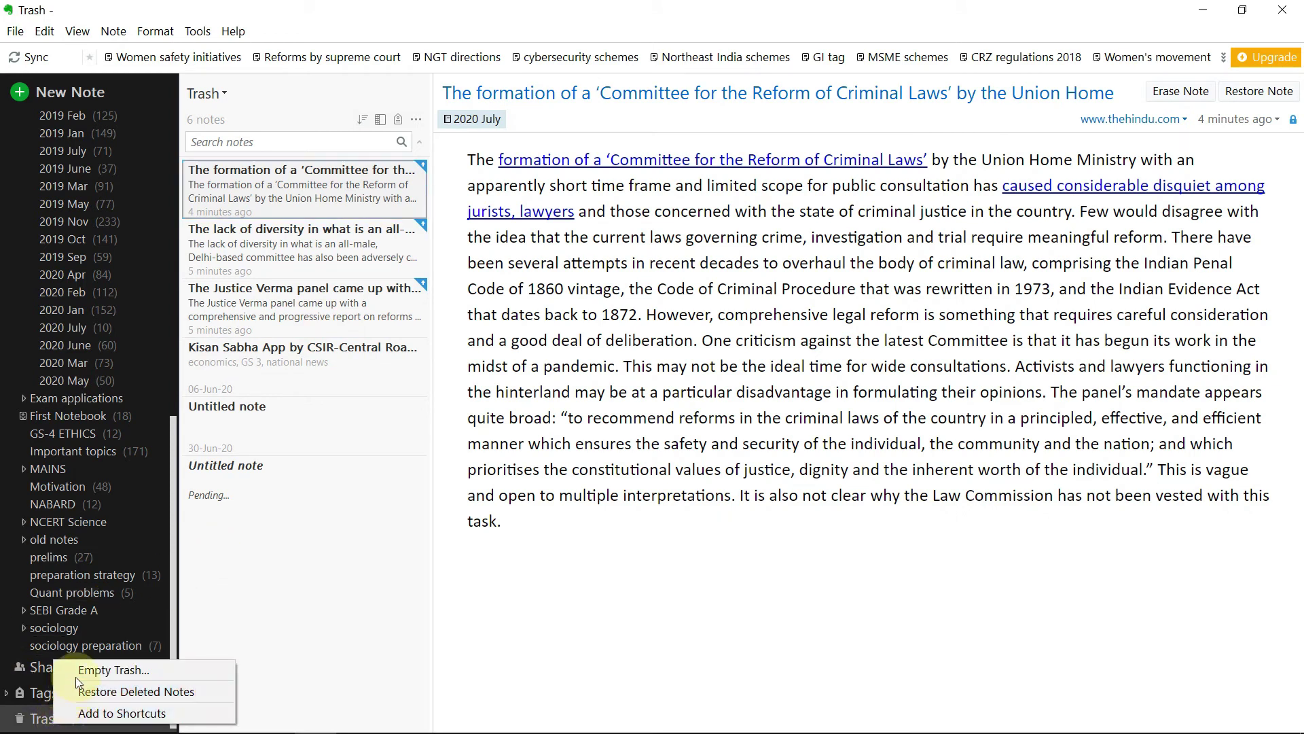
left_click(159, 670)
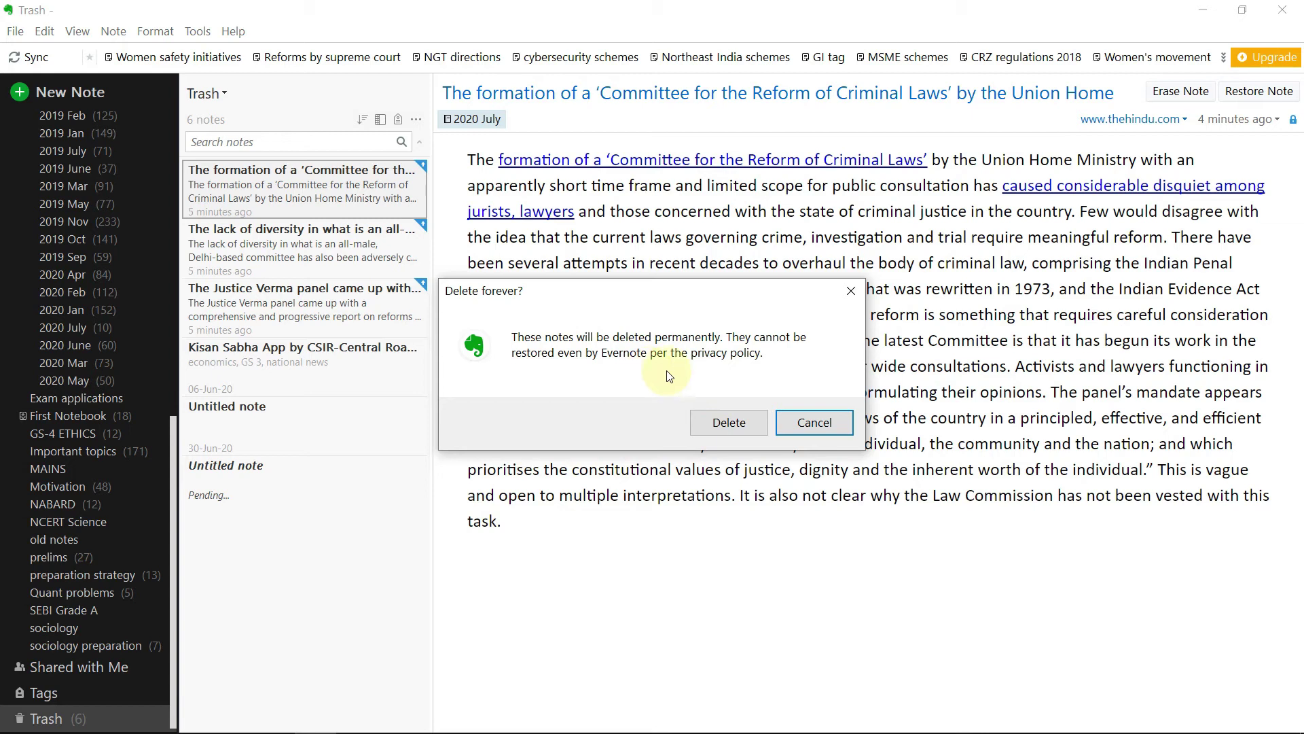
left_click(726, 423)
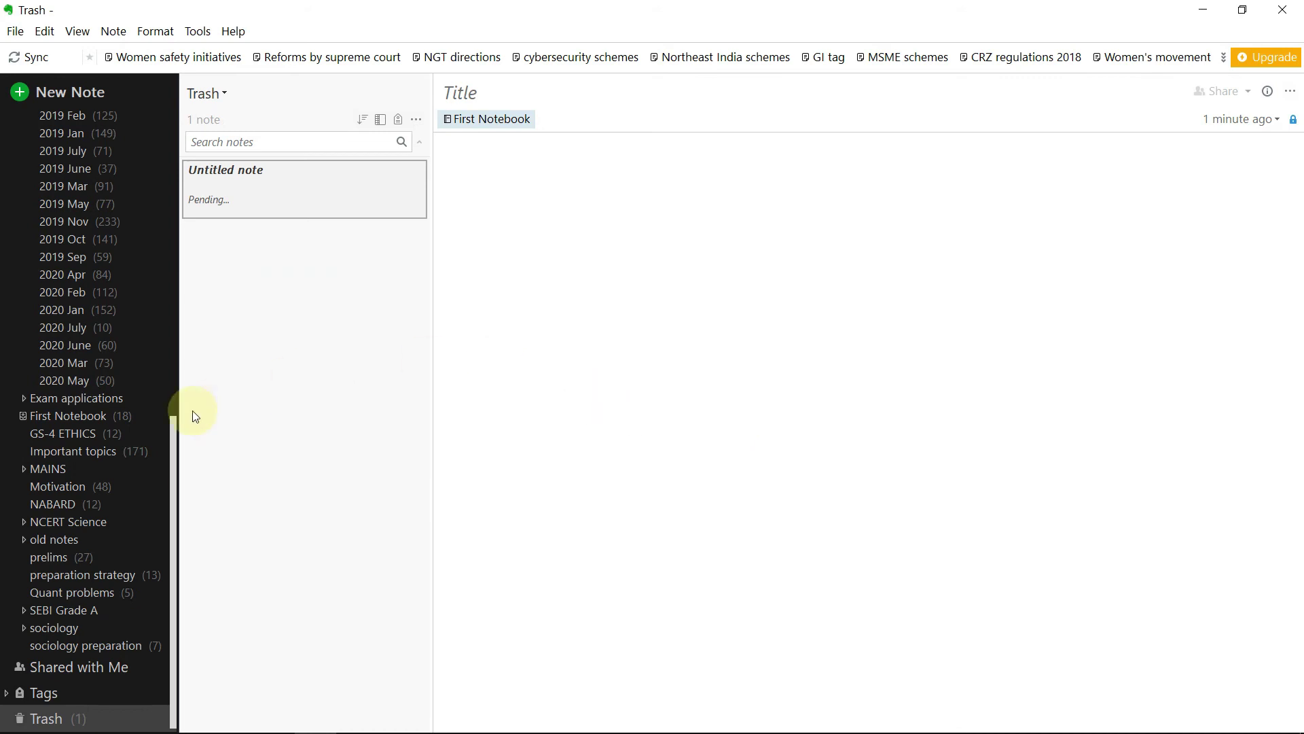
Return to the 2020 July notebook and place the cursor at the end of the Criminal Laws note's last bullet.
scroll(76, 431, "up", 2)
scroll(111, 433, "up", 2)
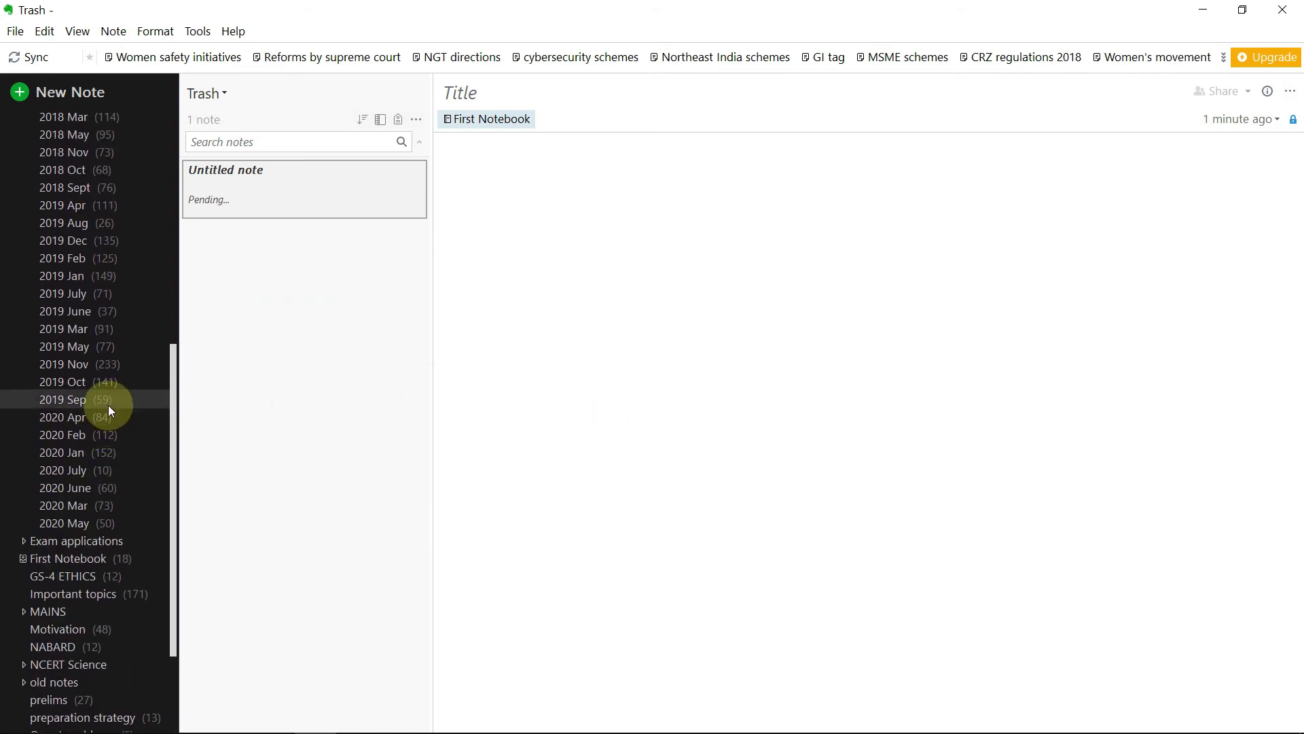
left_click(109, 470)
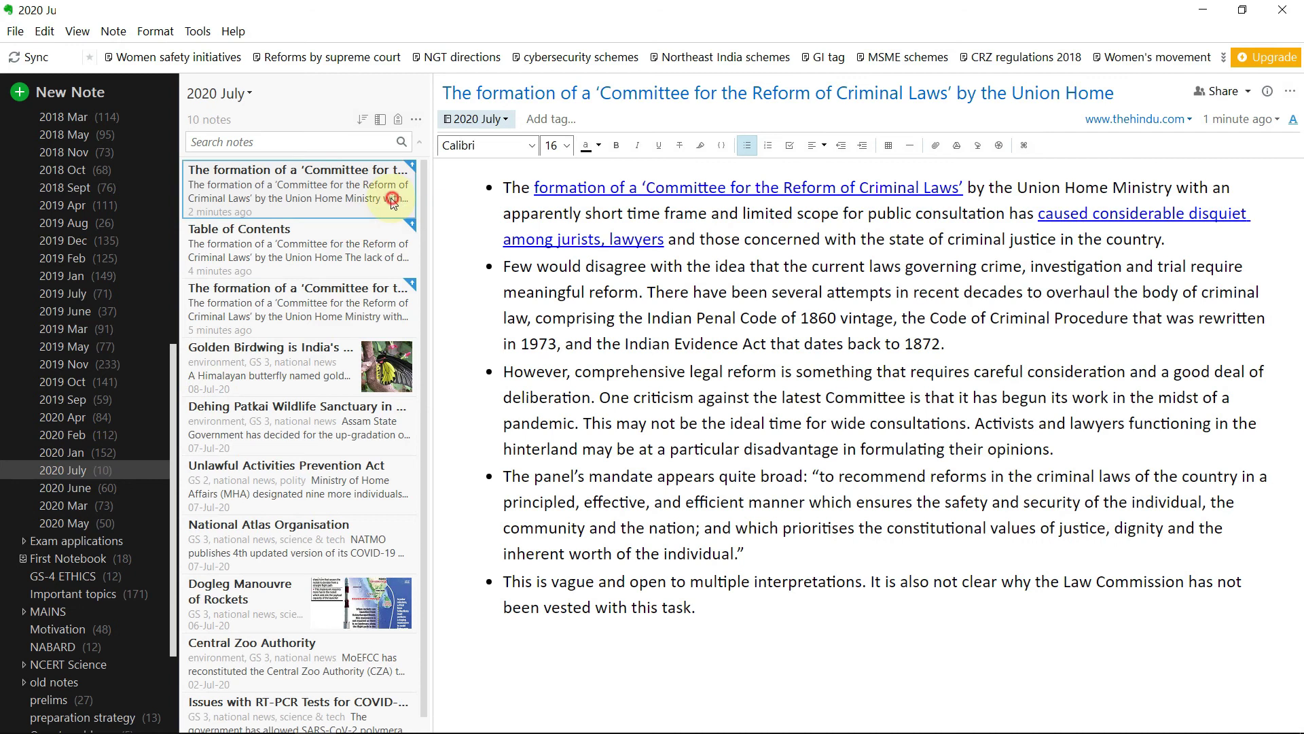
left_click(716, 609)
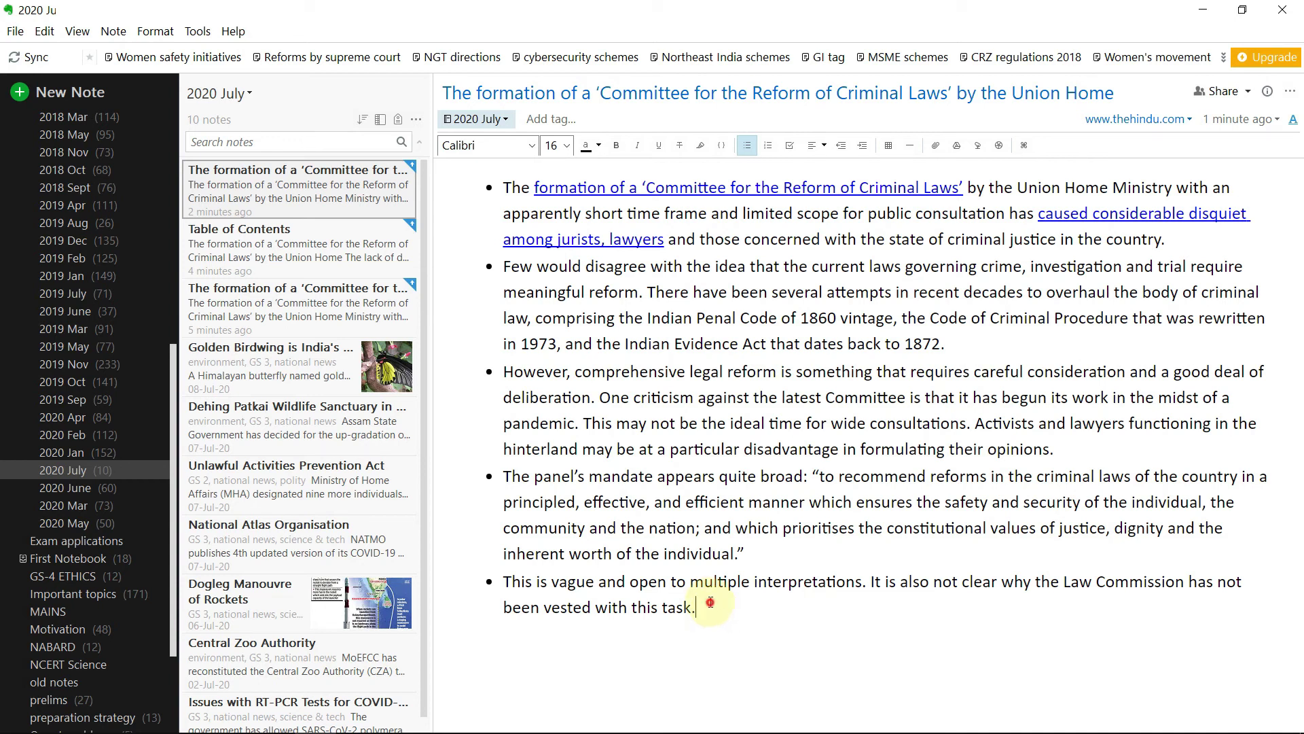